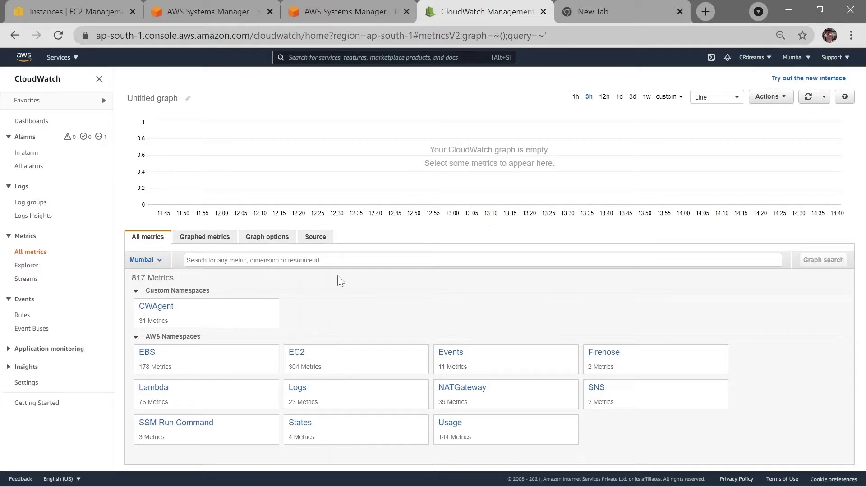
# Step: Filter All metrics by instance i-0e726315dc51688ac and open the CWAgent disk_used_percent metrics
pyautogui.click(273, 259)
pyautogui.write('i-0e726315dc51688ac')
pyautogui.press('Return')
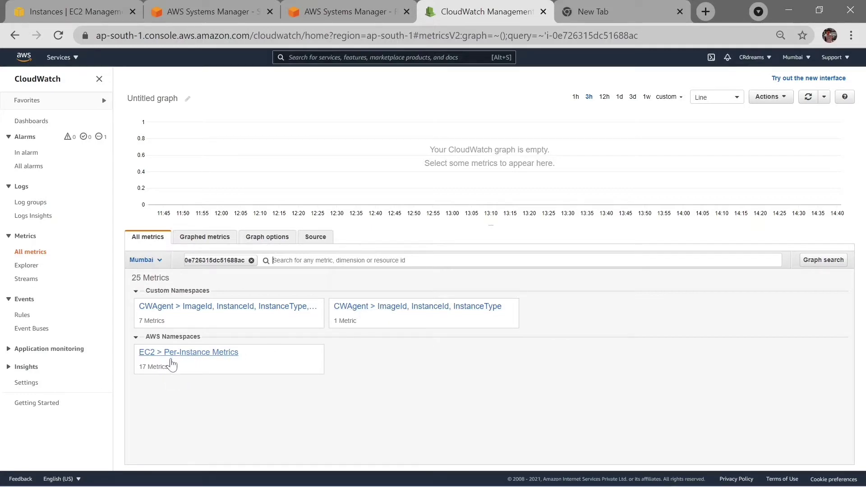
pyautogui.click(211, 308)
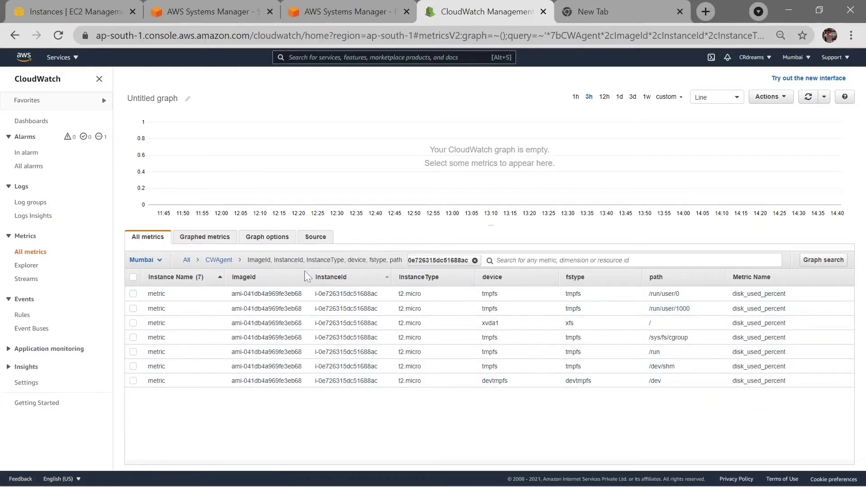
# Step: Return to all namespaces and open the instance's CWAgent mem_used_percent metric
pyautogui.click(188, 259)
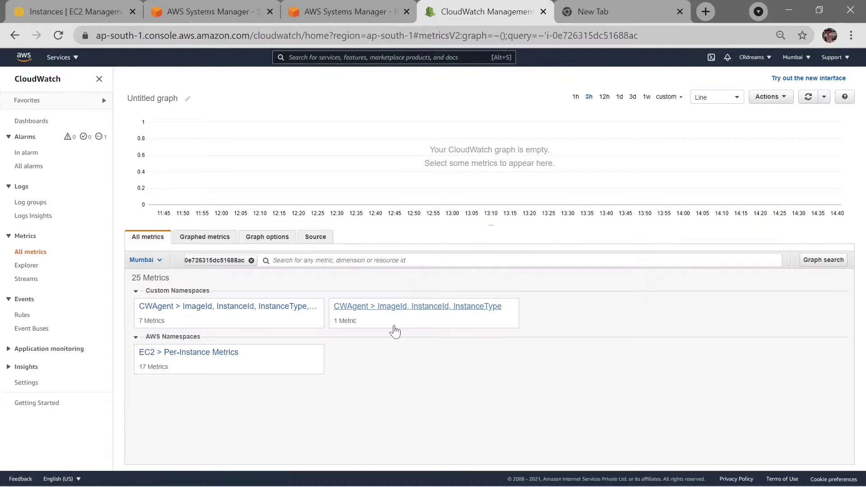
pyautogui.click(413, 306)
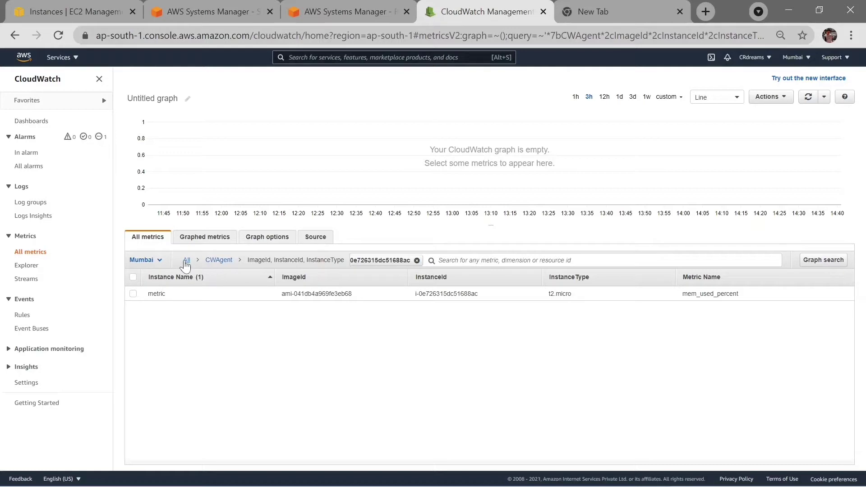
pyautogui.hotkey('alt', 'Tab')
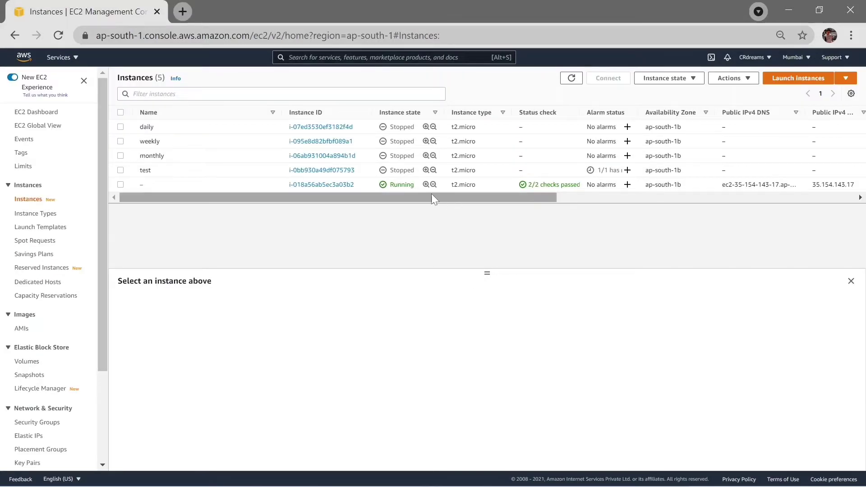
pyautogui.moveTo(431, 197); pyautogui.dragTo(366, 199)
# Step: Rename the unnamed running instance to 'asdj'
pyautogui.click(148, 183)
pyautogui.write('as')
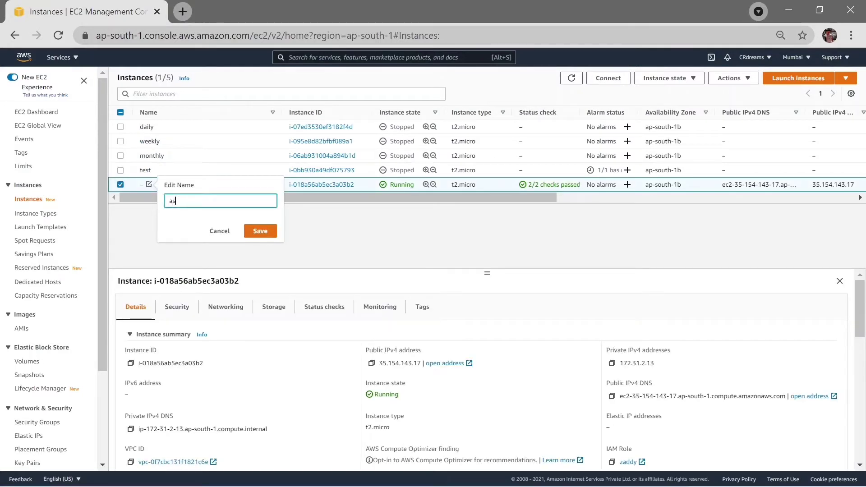
pyautogui.write('d')
pyautogui.write('j')
pyautogui.click(261, 230)
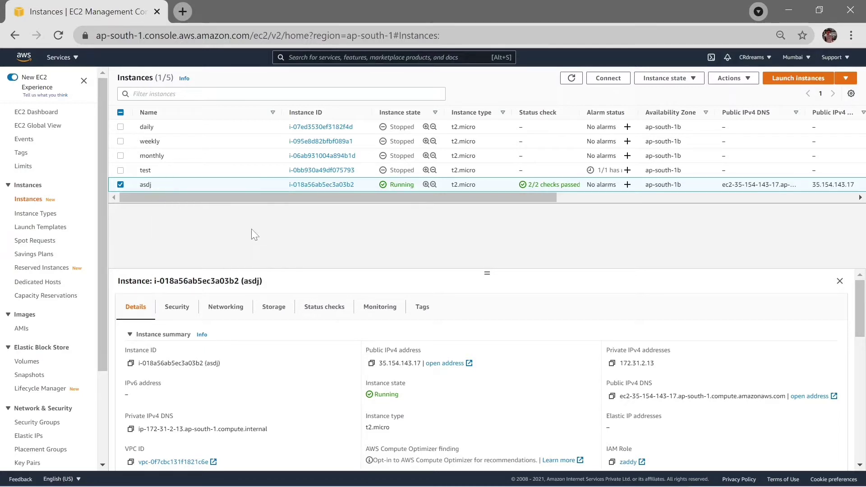
pyautogui.moveTo(239, 197)
pyautogui.mouseDown()
pyautogui.moveTo(263, 203)
pyautogui.moveTo(205, 197)
pyautogui.mouseUp()
# Step: Start a root Session Manager shell on asdj, then go back to the EC2 dashboard
pyautogui.click(608, 78)
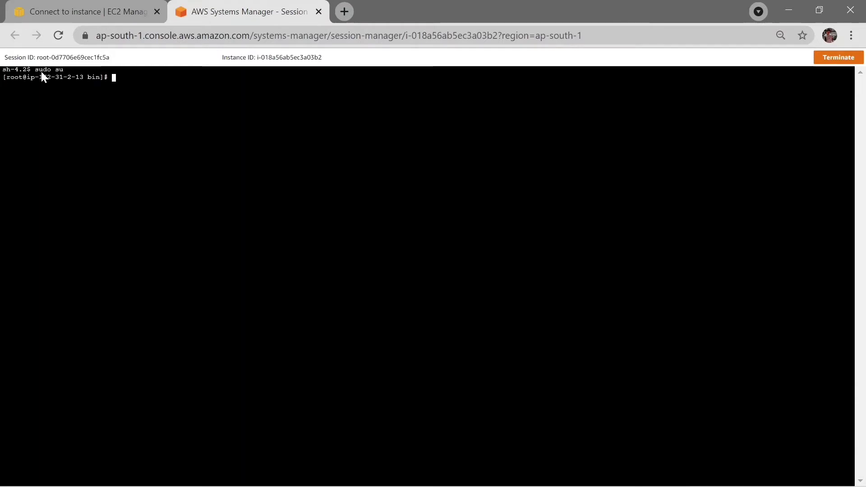
pyautogui.hotkey('alt', 'Tab')
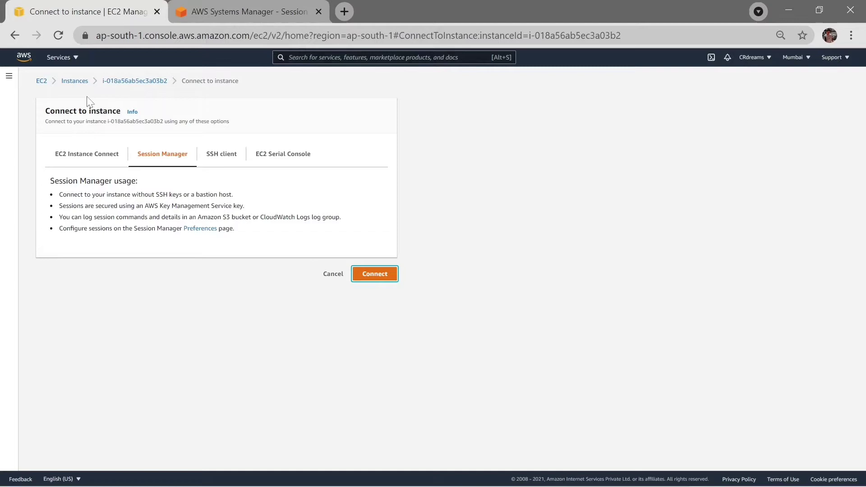
pyautogui.click(42, 81)
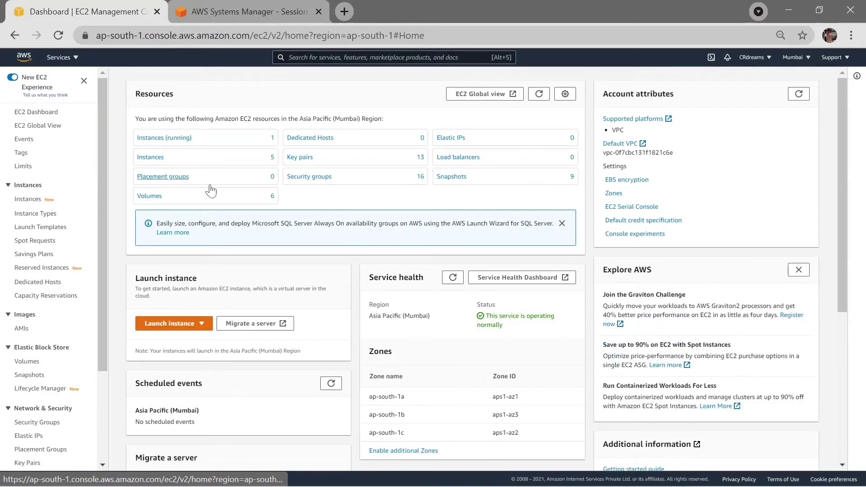
pyautogui.hotkey('alt', 'Tab')
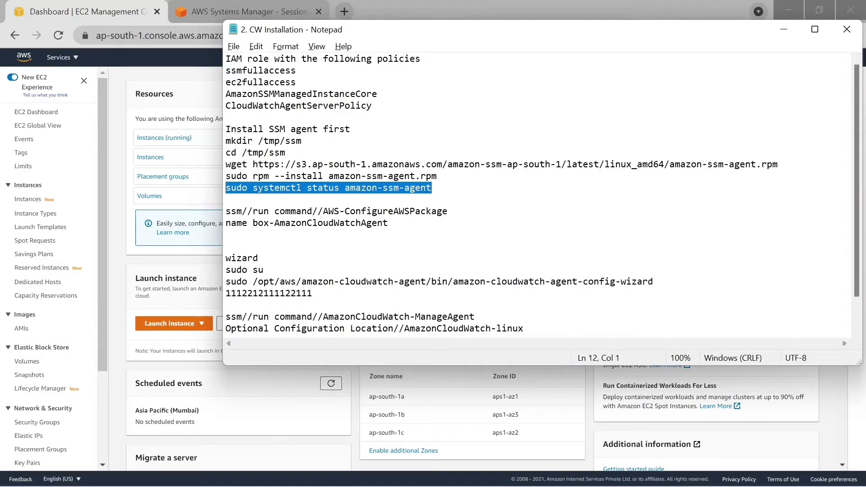
pyautogui.moveTo(374, 105); pyautogui.dragTo(226, 71)
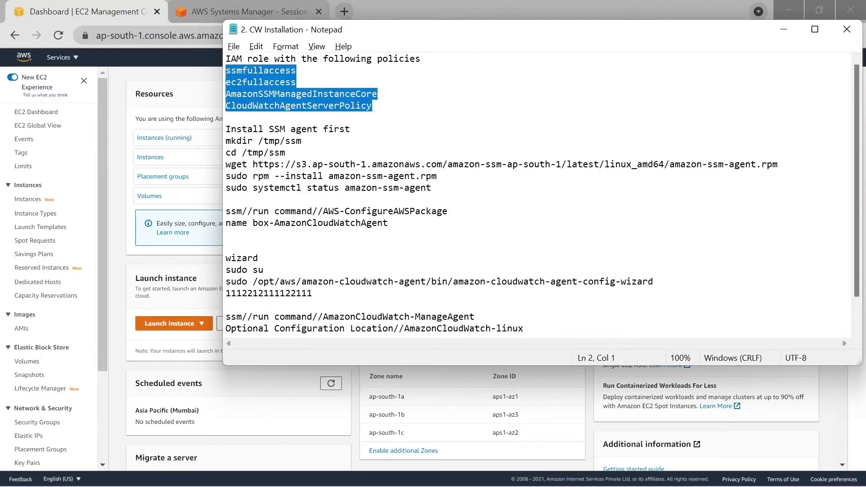
pyautogui.click(199, 102)
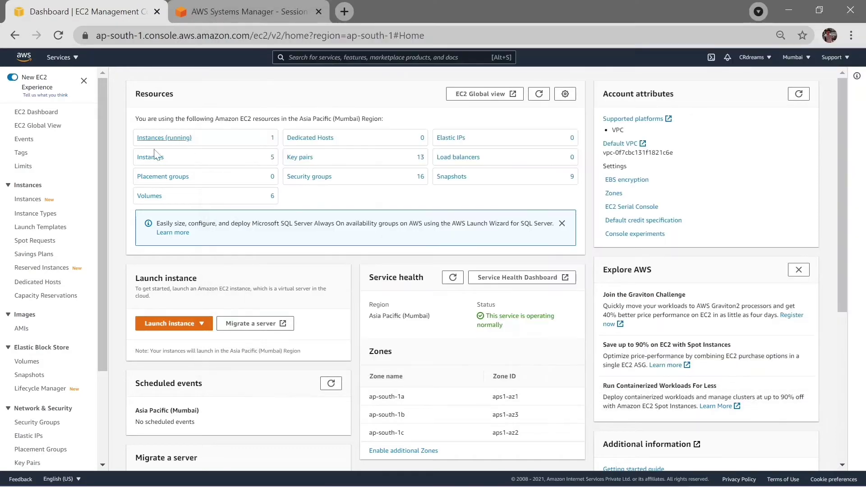
pyautogui.click(29, 199)
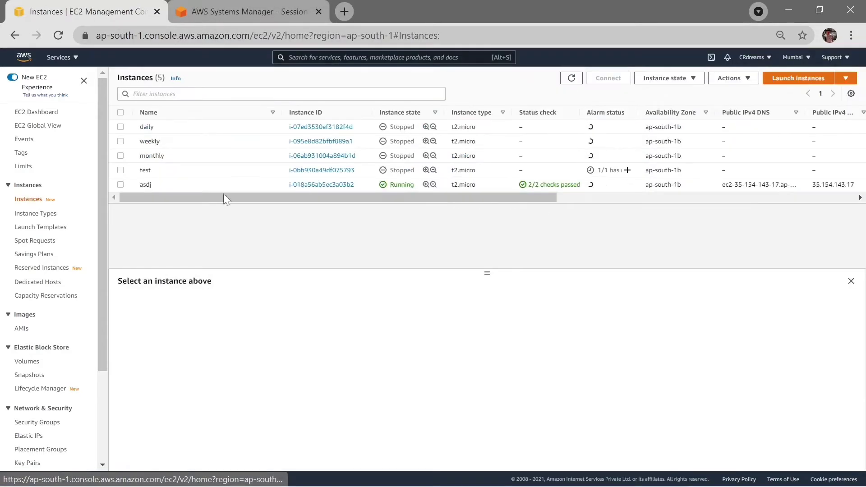
pyautogui.click(669, 78)
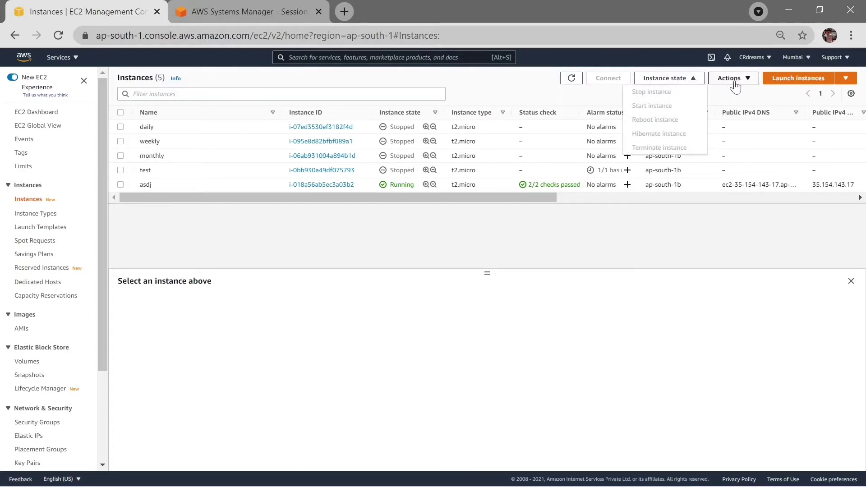
pyautogui.click(121, 185)
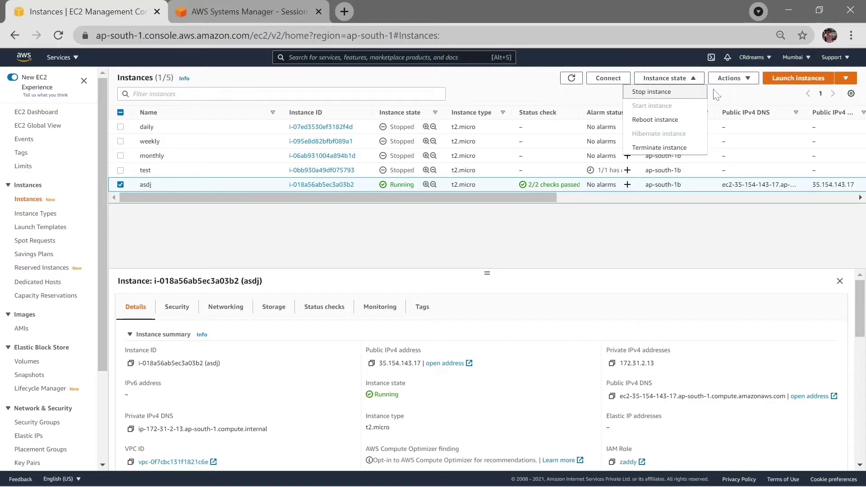
pyautogui.click(728, 78)
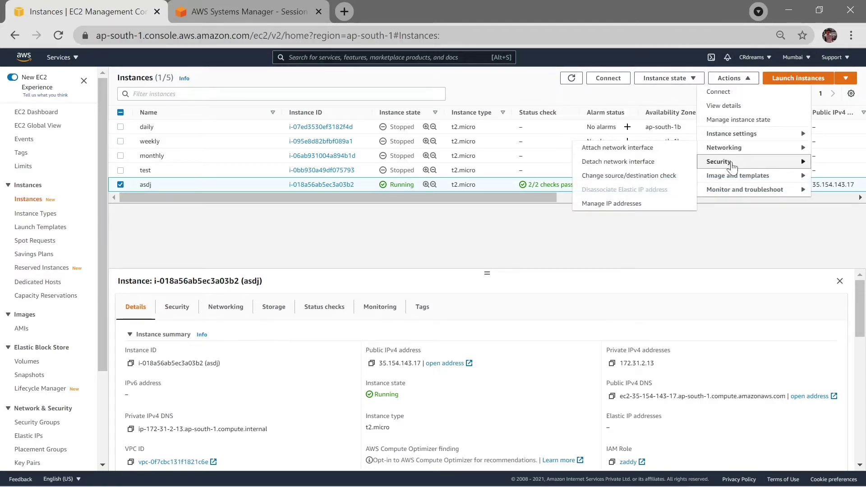
pyautogui.moveTo(719, 161)
pyautogui.click(649, 192)
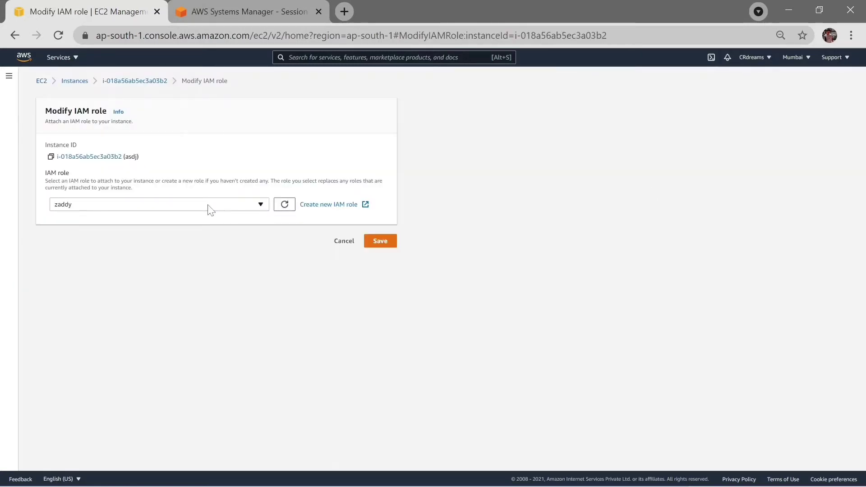
pyautogui.click(42, 80)
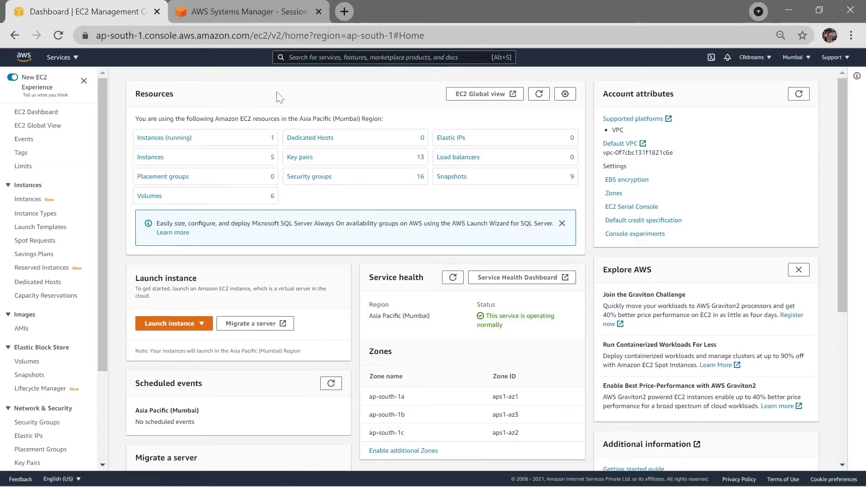
pyautogui.hotkey('alt', 'Tab')
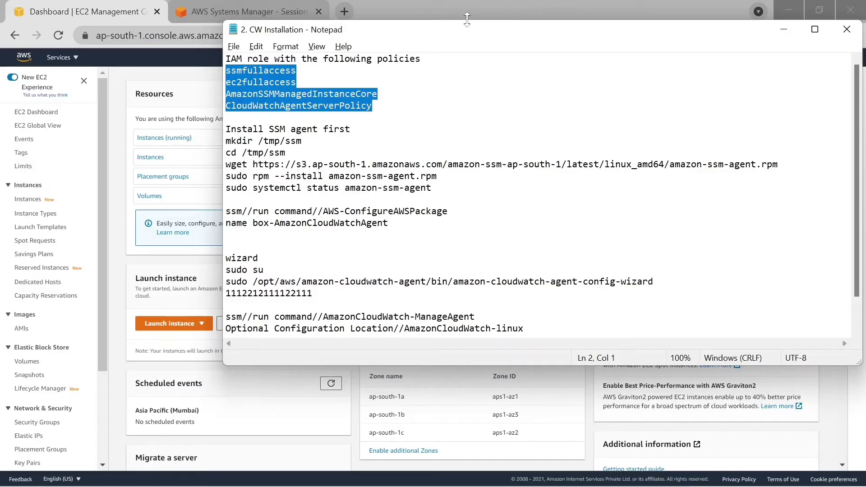
pyautogui.scroll(-1, 473, 204)
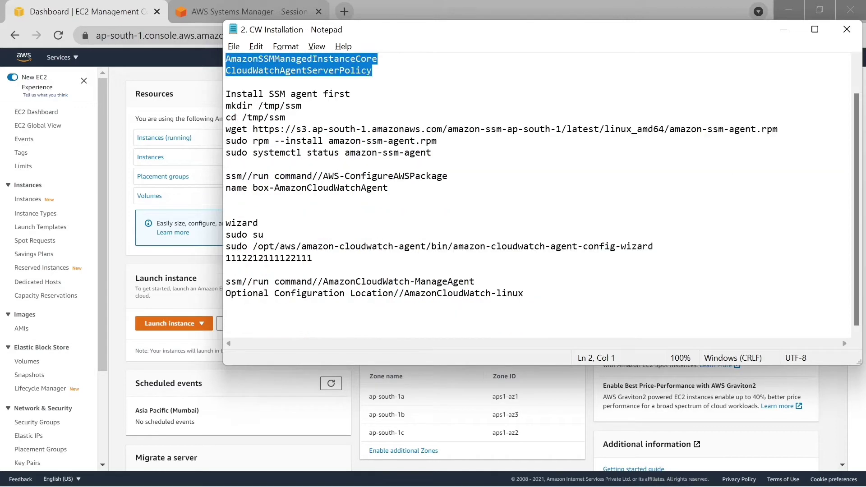
pyautogui.hotkey('alt', 'Tab')
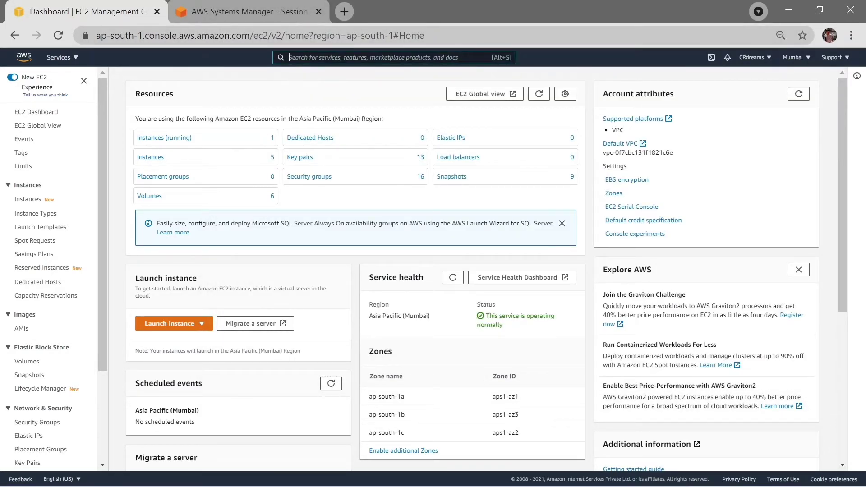
pyautogui.write('ssm')
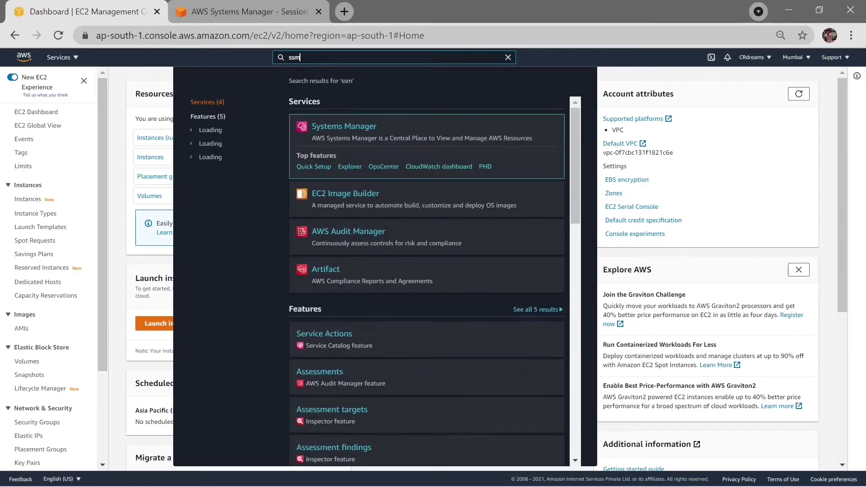
# Step: Open a new Run Command in Systems Manager and select the AWS-ConfigureAWSPackage name in the notes
pyautogui.keyDown('ctrl'); pyautogui.click(343, 126); pyautogui.keyUp('ctrl')
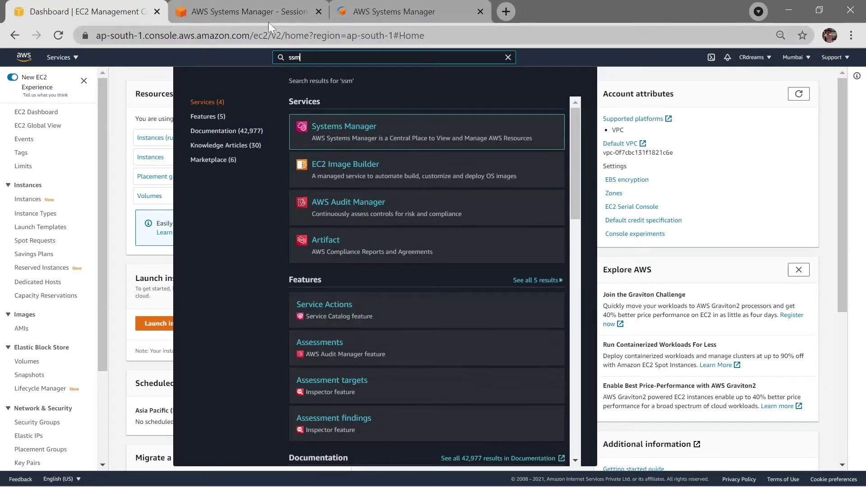
pyautogui.click(266, 11)
pyautogui.click(389, 11)
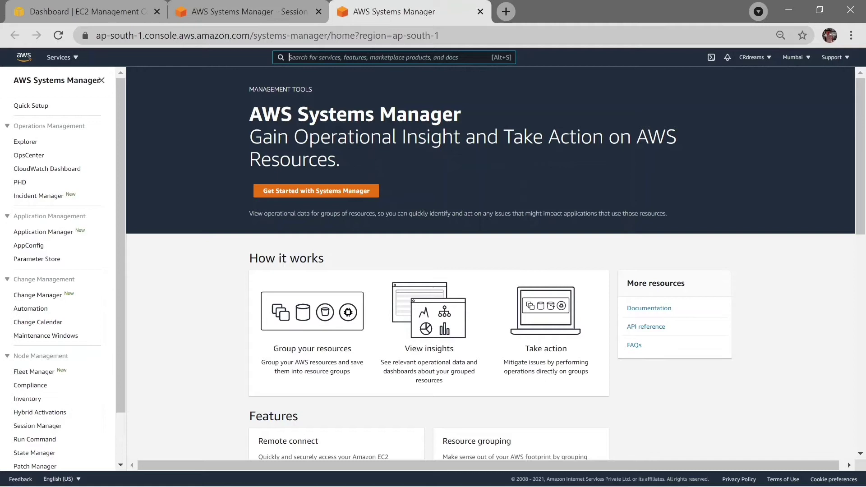
pyautogui.scroll(-2, 65, 348)
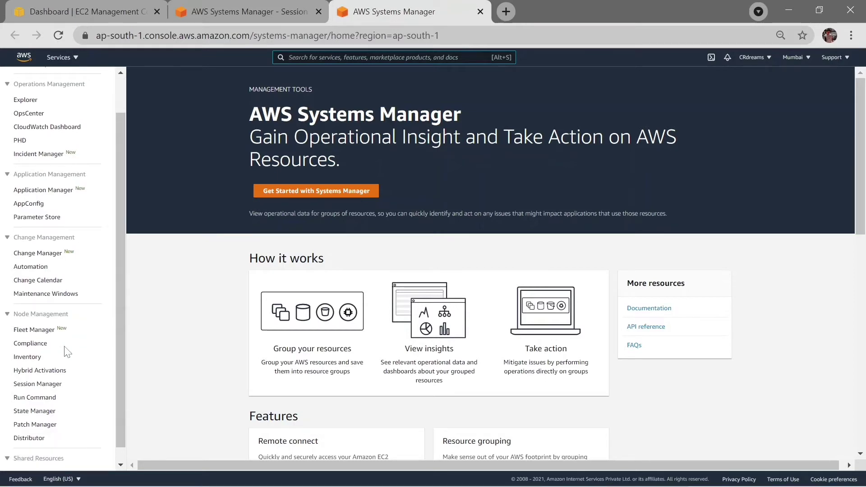
pyautogui.click(34, 397)
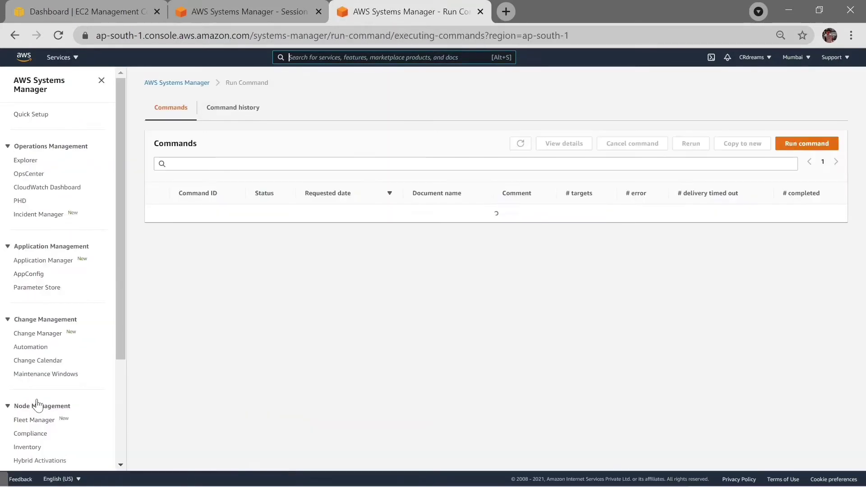
pyautogui.click(790, 146)
pyautogui.hotkey('alt', 'Tab')
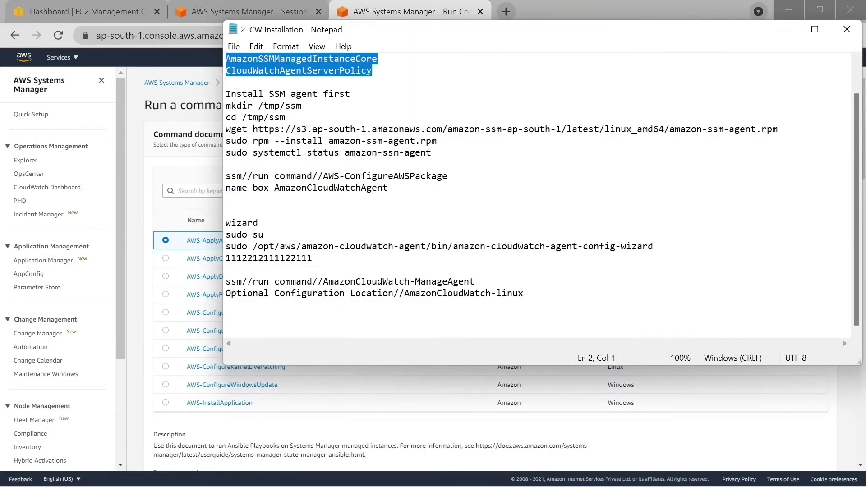
pyautogui.moveTo(447, 176); pyautogui.dragTo(323, 176)
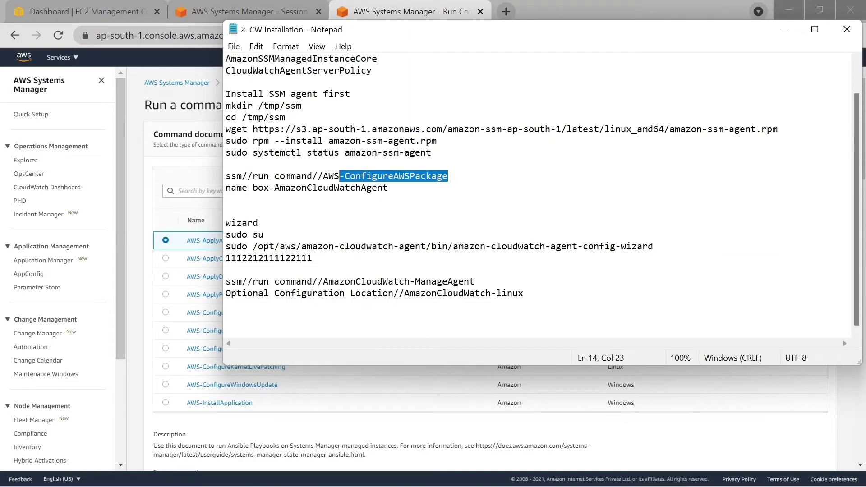
# Step: Choose the AWS-ConfigureAWSPackage document, using the latest version at runtime
pyautogui.hotkey('ctrl', 'c')
pyautogui.hotkey('alt', 'Tab')
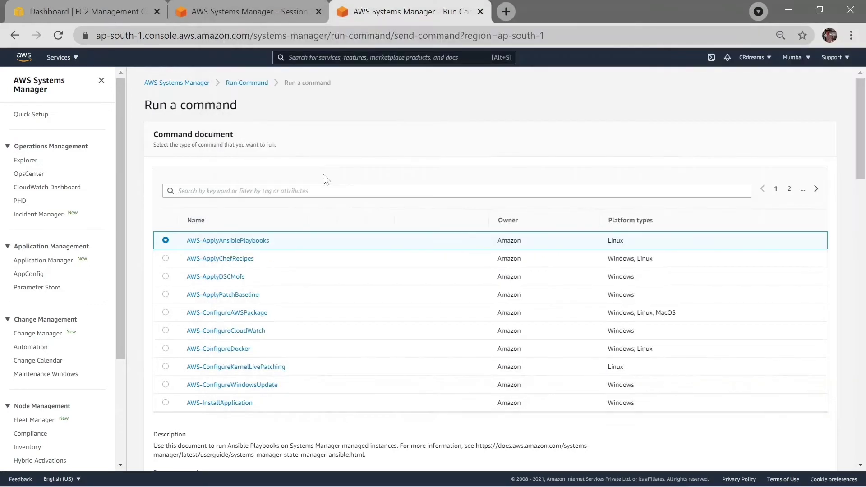
pyautogui.click(456, 190)
pyautogui.hotkey('ctrl', 'v')
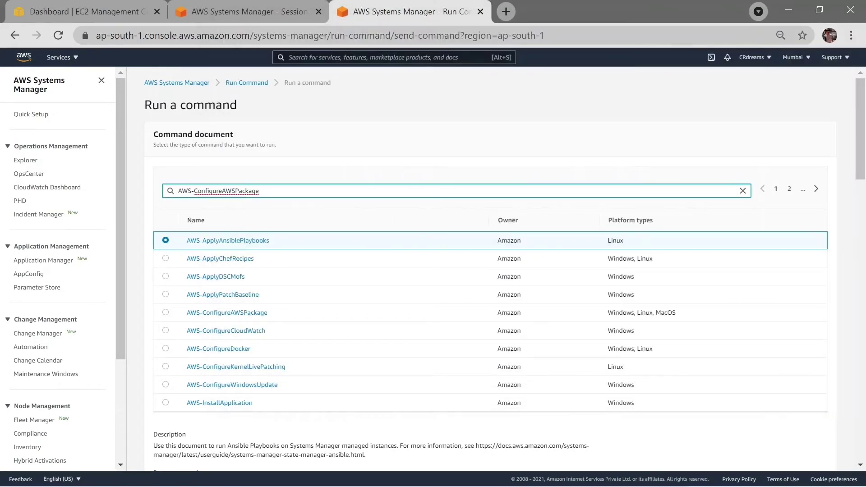
pyautogui.press('Return')
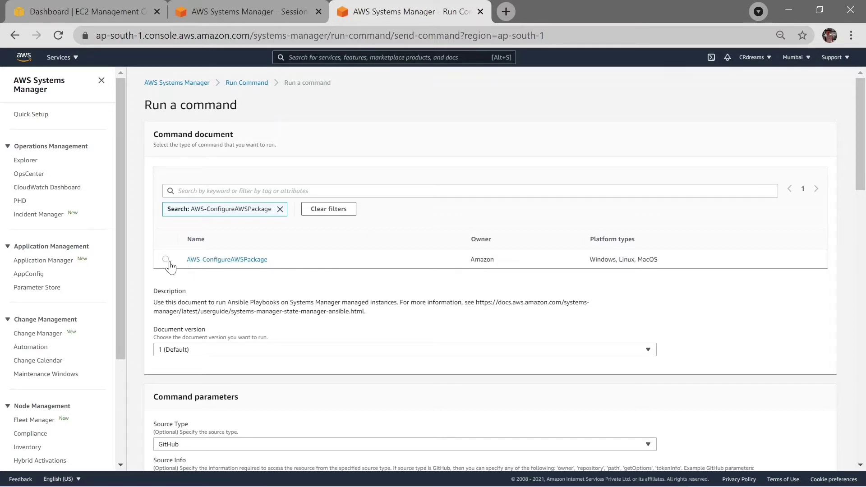
pyautogui.click(166, 259)
pyautogui.click(188, 350)
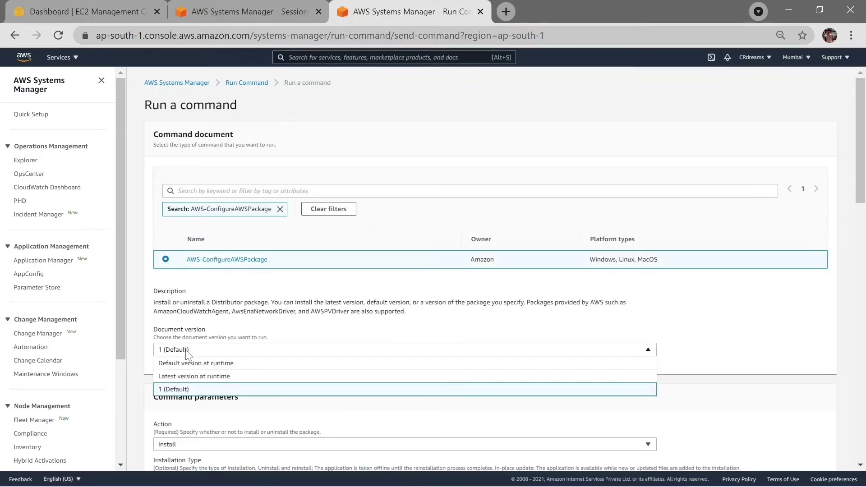
pyautogui.click(191, 376)
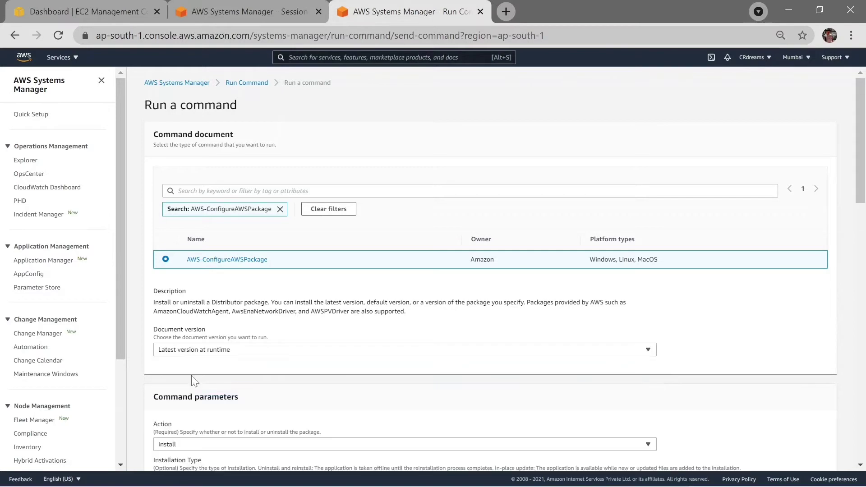
pyautogui.scroll(-3, 406, 304)
# Step: Set package name AmazonCloudWatchAgent, version latest, and manually target the asdj instance
pyautogui.click(404, 364)
pyautogui.hotkey('alt', 'Tab')
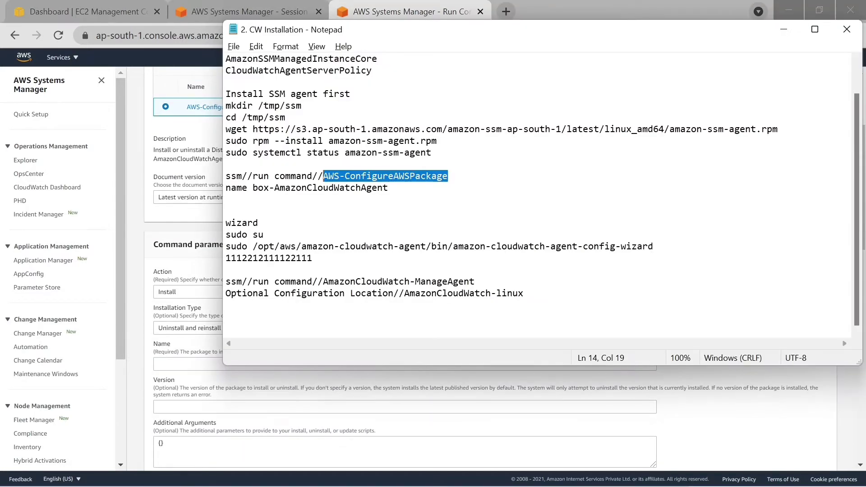
pyautogui.moveTo(388, 187); pyautogui.dragTo(274, 187)
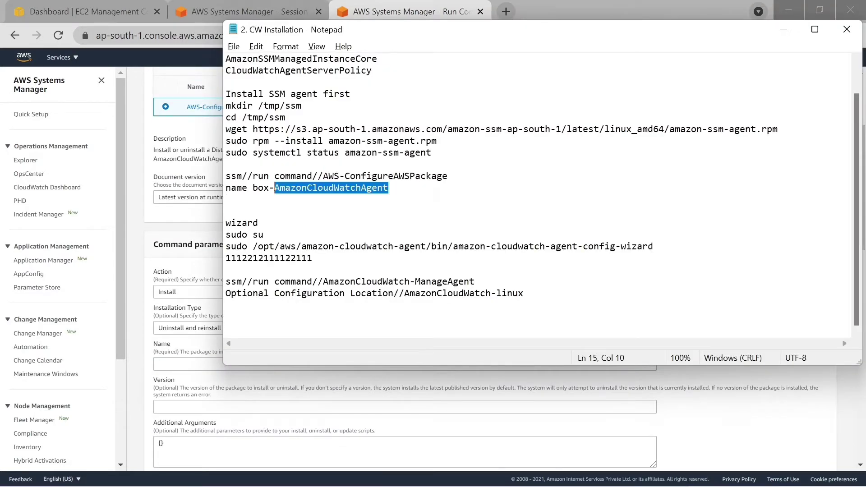
pyautogui.hotkey('ctrl', 'c')
pyautogui.hotkey('alt', 'Tab')
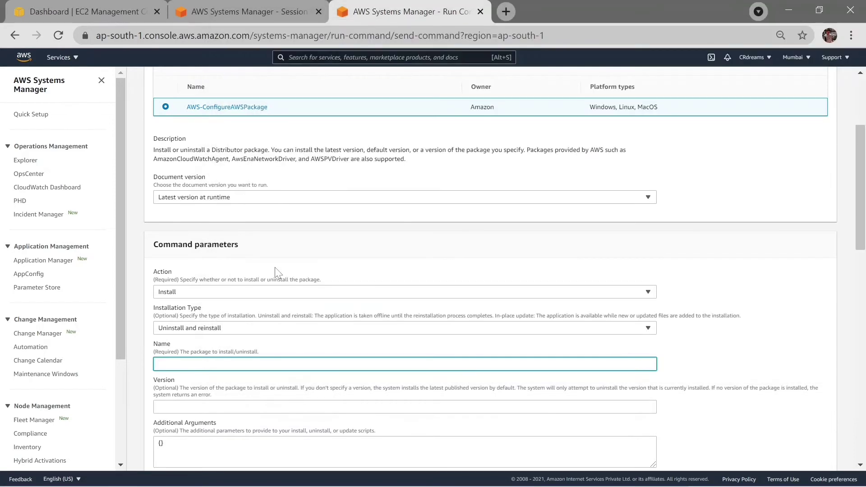
pyautogui.hotkey('ctrl', 'v')
pyautogui.scroll(-2, 305, 367)
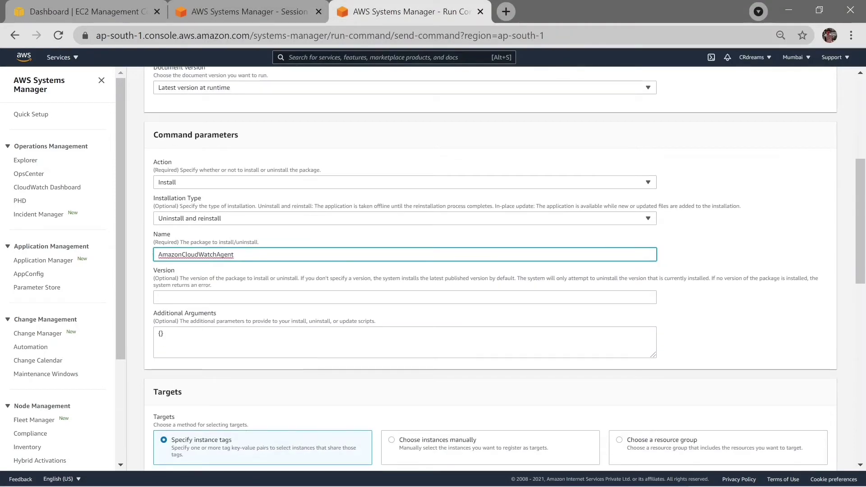
pyautogui.press('Tab')
pyautogui.write('test')
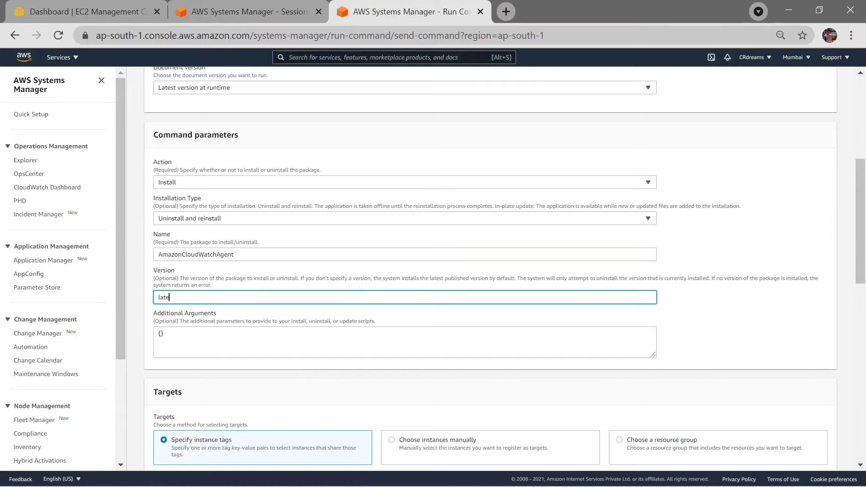
pyautogui.scroll(-2, 406, 297)
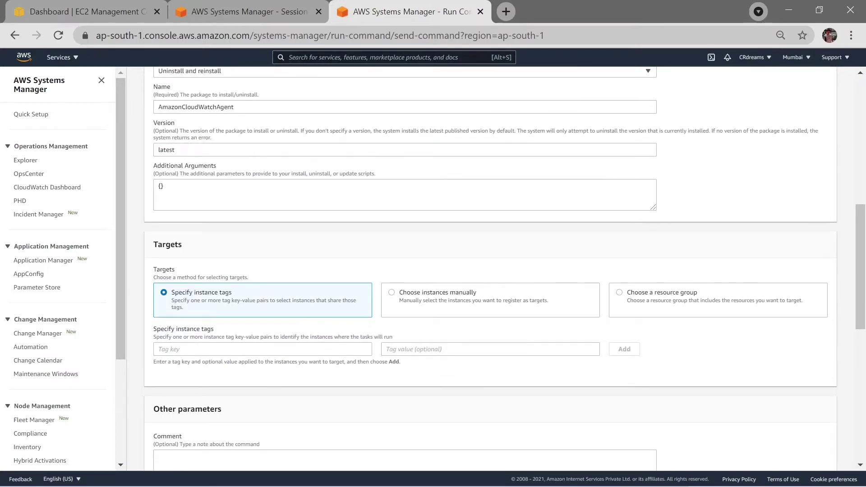
pyautogui.click(390, 292)
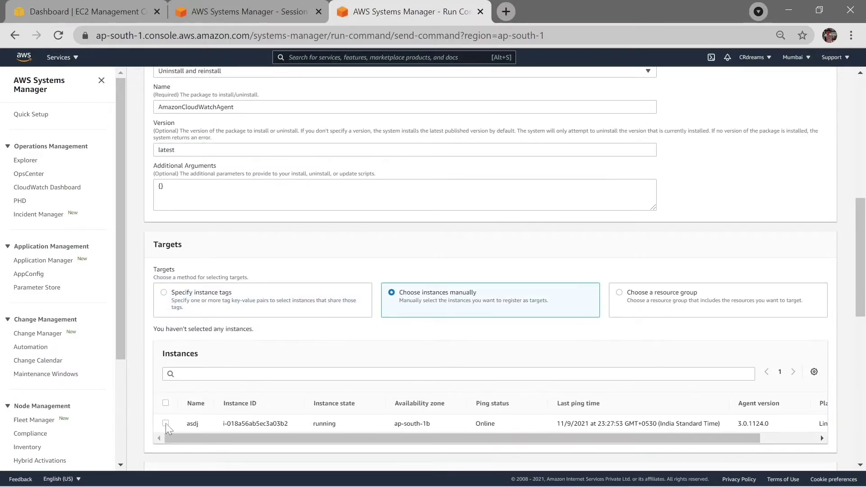
pyautogui.click(166, 422)
pyautogui.scroll(-5, 308, 367)
pyautogui.scroll(-2, 308, 367)
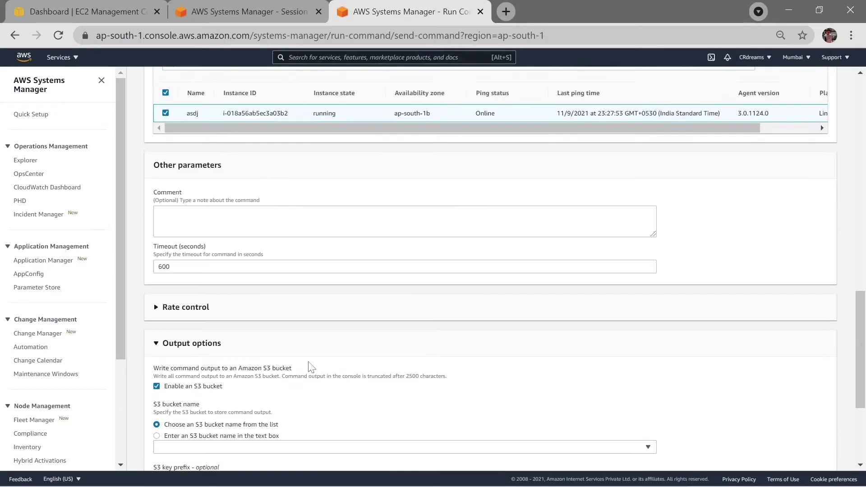
pyautogui.scroll(-3, 307, 367)
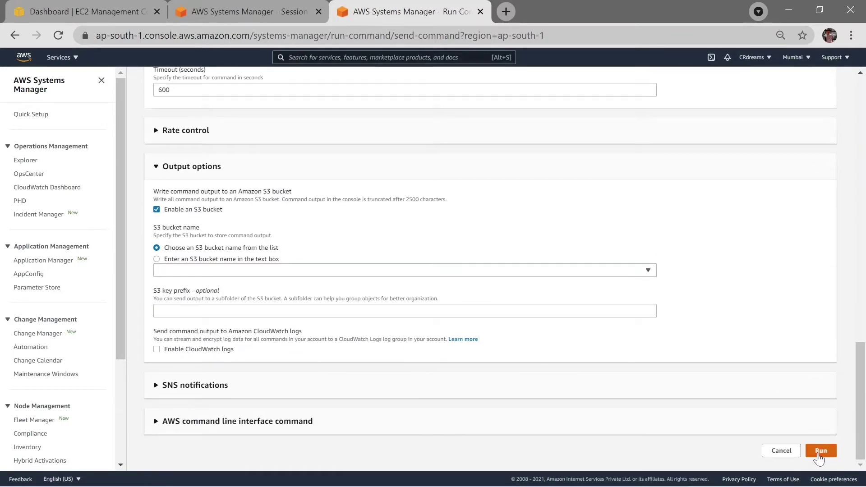
# Step: Run the AWS-ConfigureAWSPackage install command and refresh its status
pyautogui.click(820, 450)
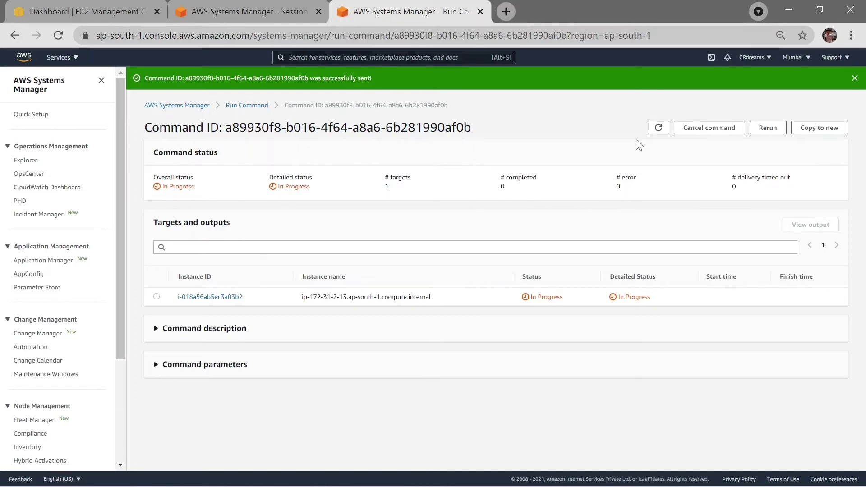
pyautogui.click(659, 128)
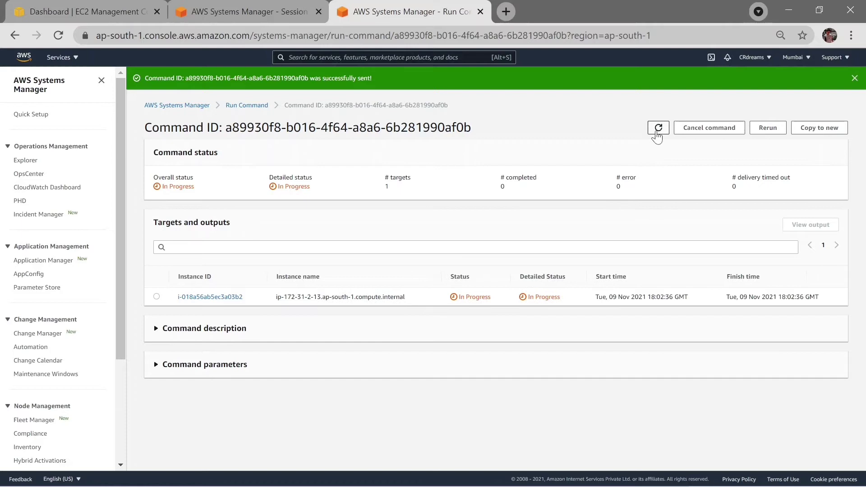
pyautogui.click(658, 128)
# Step: Check the terminal session, then refresh the command status until it shows Success
pyautogui.hotkey('alt', 'Tab')
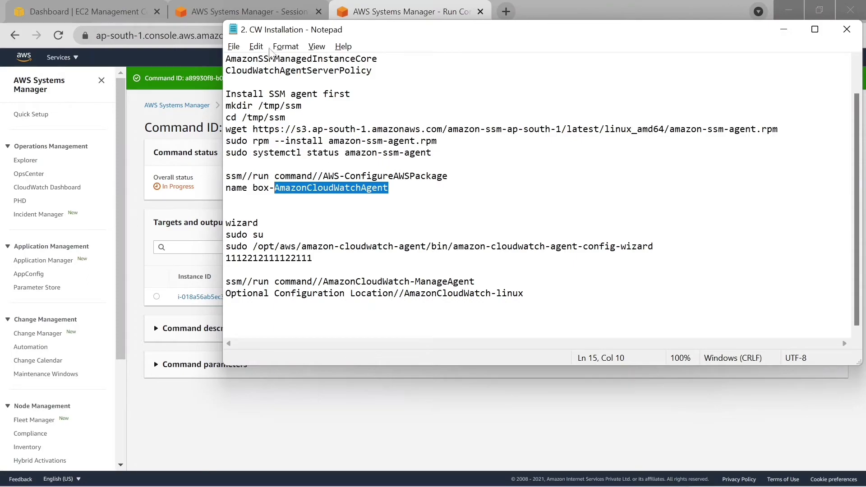
pyautogui.click(264, 12)
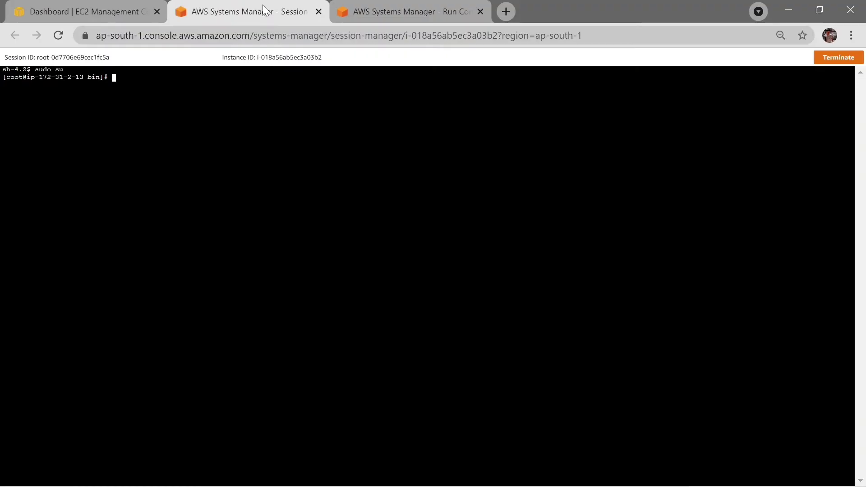
pyautogui.click(268, 148)
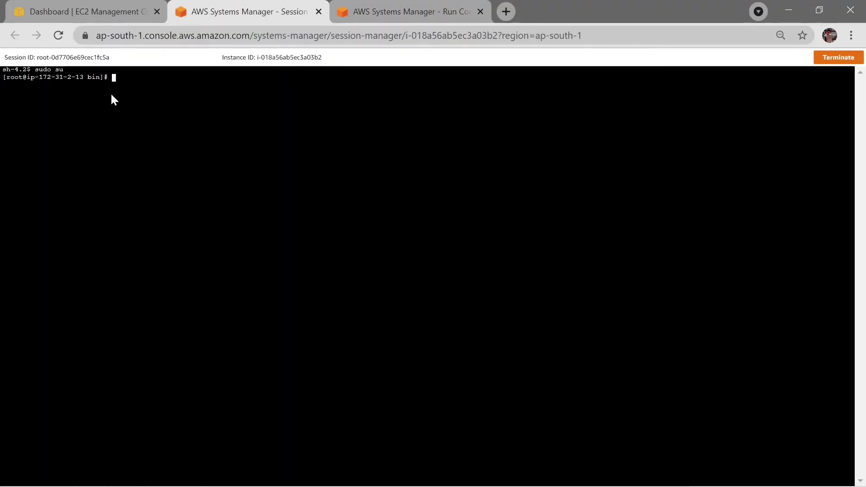
pyautogui.click(437, 10)
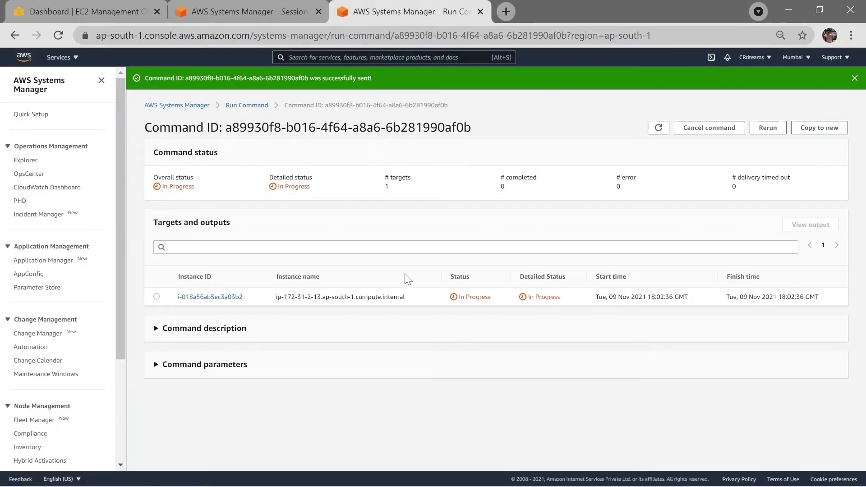
pyautogui.click(658, 127)
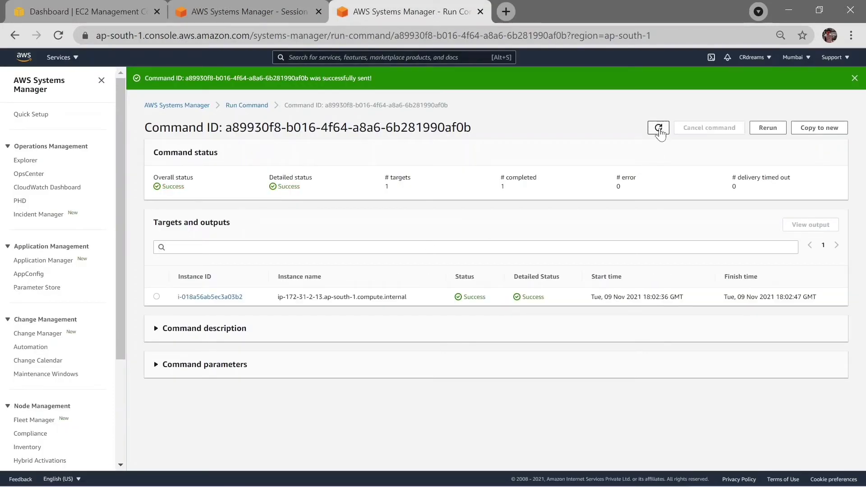
# Step: Paste the CloudWatch agent config-wizard command from the notes into the root terminal and run it
pyautogui.click(262, 12)
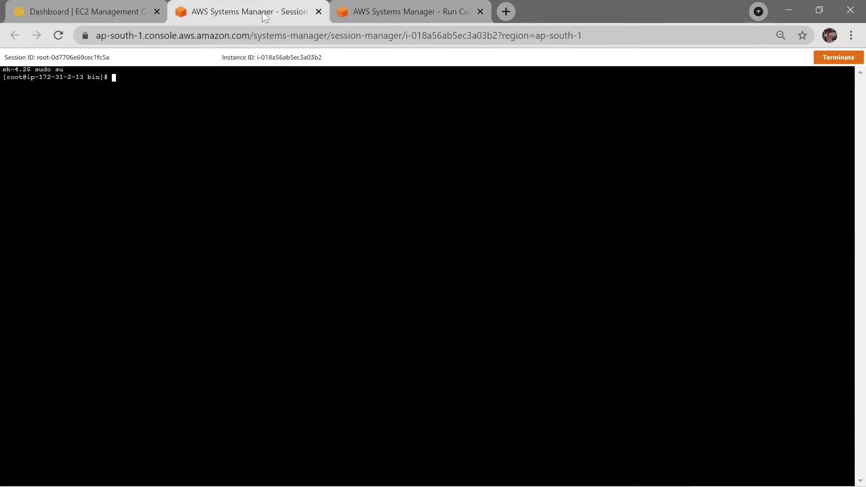
pyautogui.hotkey('alt', 'Tab')
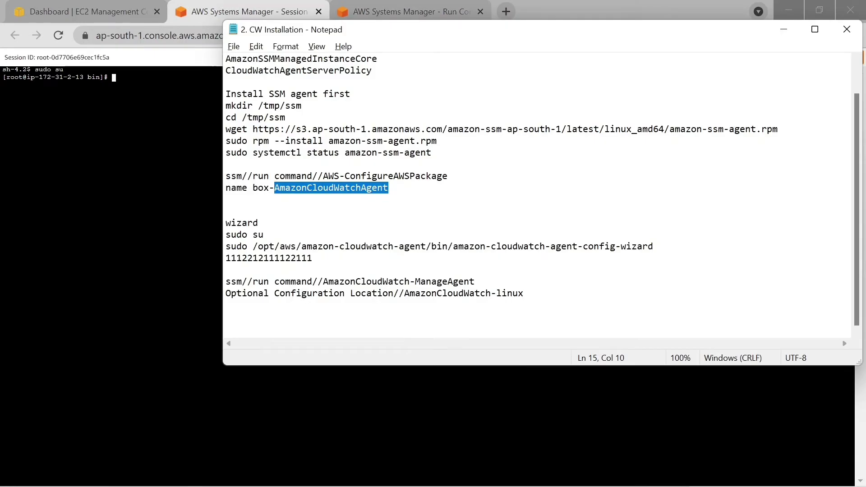
pyautogui.moveTo(226, 247); pyautogui.dragTo(652, 246)
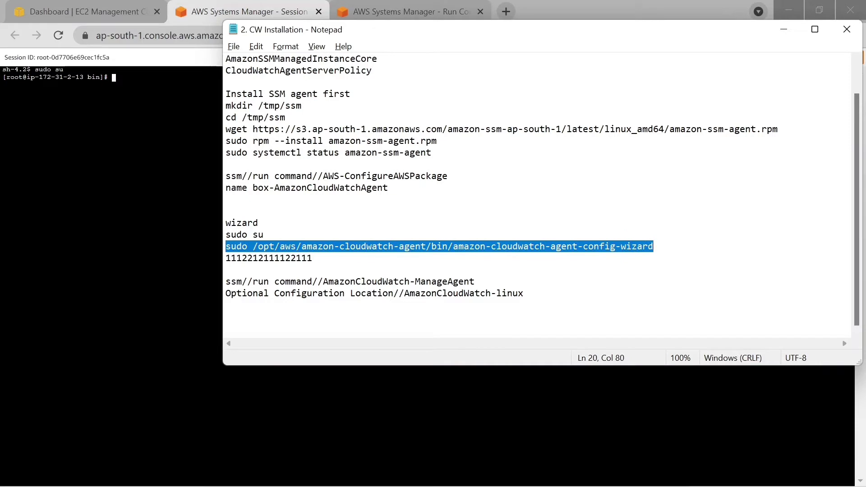
pyautogui.hotkey('ctrl', 'c')
pyautogui.hotkey('alt', 'Tab')
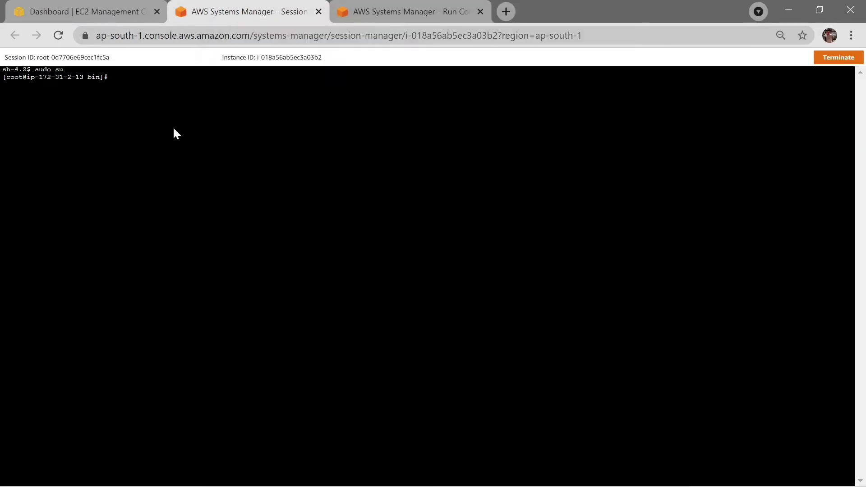
pyautogui.rightClick(174, 133)
pyautogui.click(212, 235)
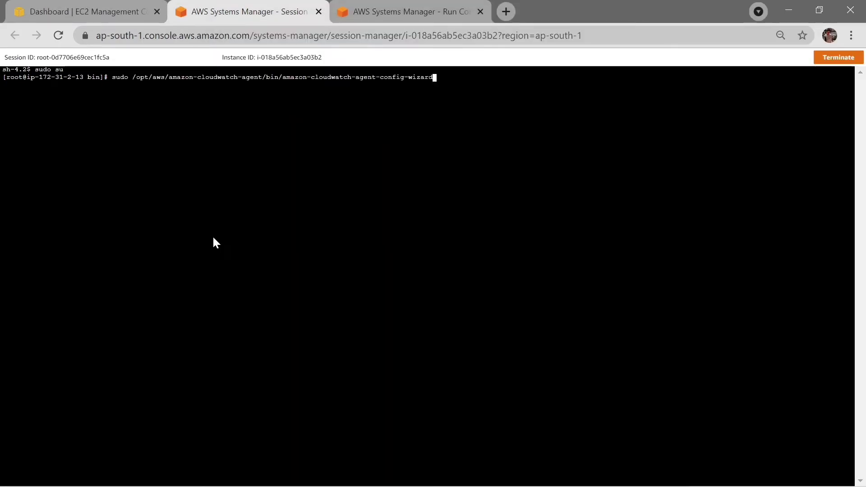
pyautogui.press('Return')
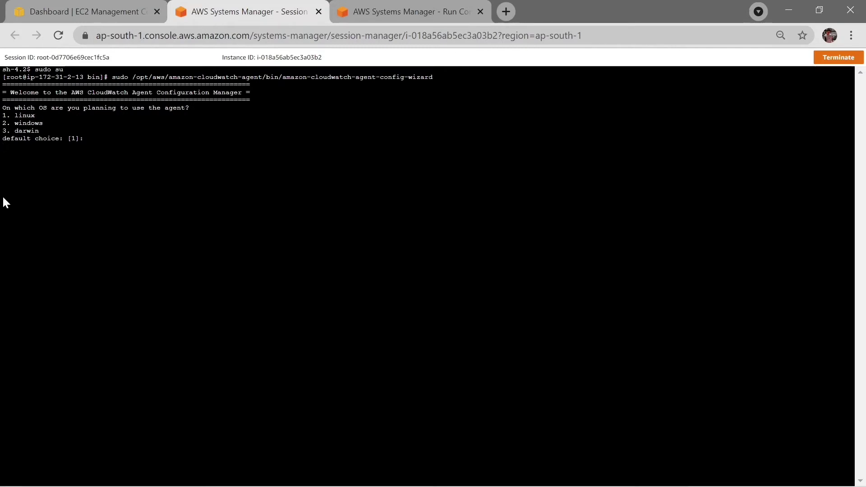
# Step: Accept the wizard defaults for OS linux, host type EC2 and user root
pyautogui.hotkey('alt', 'Tab')
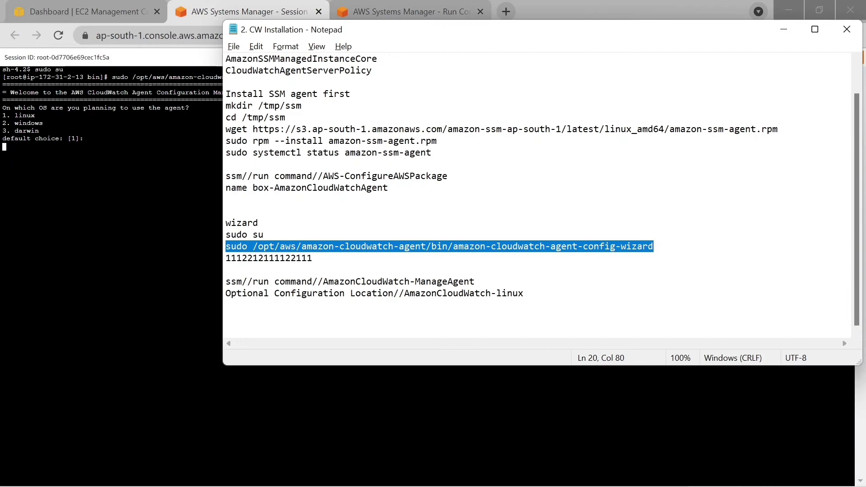
pyautogui.moveTo(313, 258); pyautogui.dragTo(225, 257)
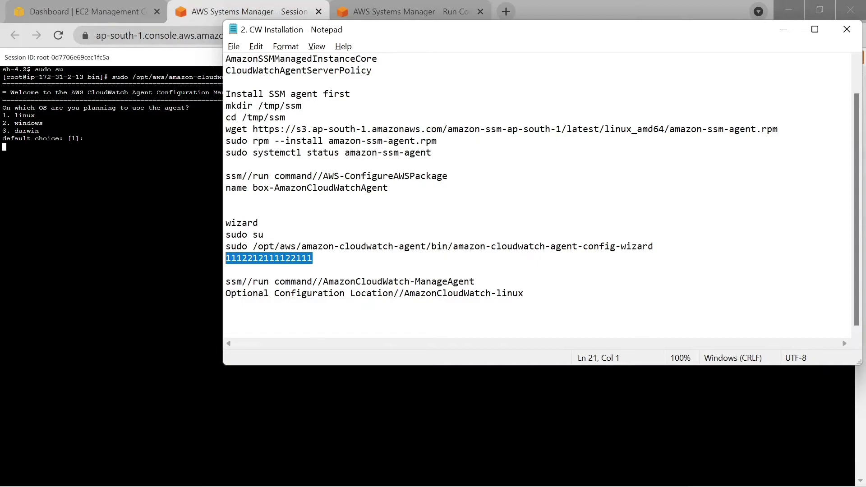
pyautogui.hotkey('alt', 'Tab')
pyautogui.press('Return')
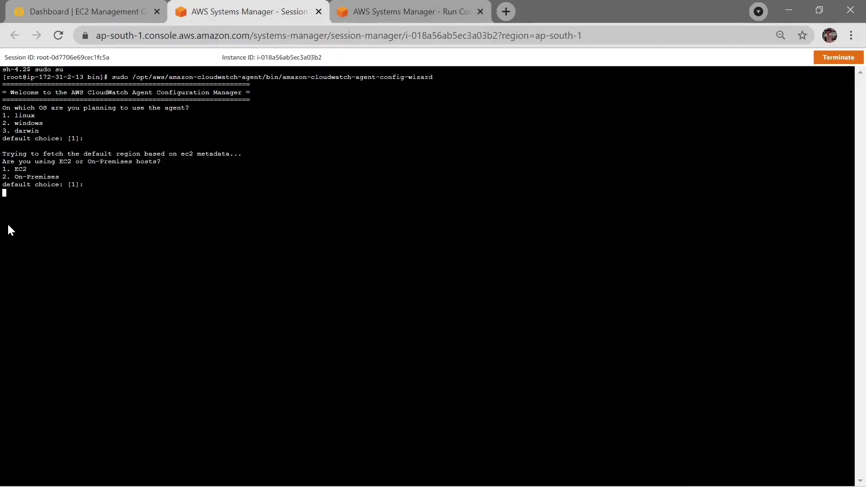
pyautogui.press('Return')
pyautogui.press('Return')
pyautogui.hotkey('alt', 'Tab')
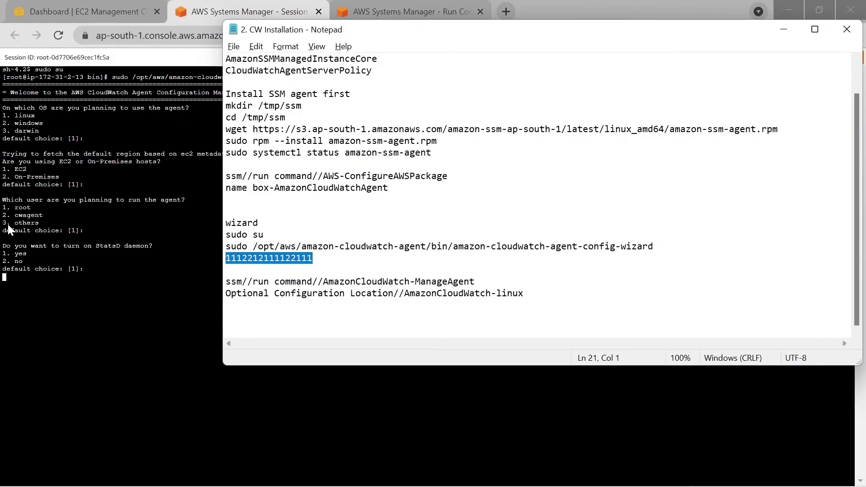
pyautogui.hotkey('alt', 'Tab')
pyautogui.write('2')
# Step: Decline StatsD and per-core CPU, monitor host metrics with EC2 dimensions at 60s resolution
pyautogui.press('Return')
pyautogui.write('2')
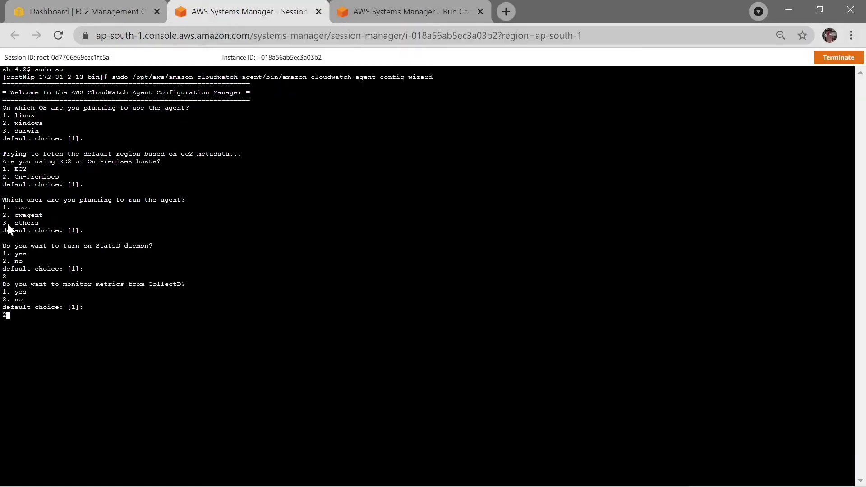
pyautogui.press('Return')
pyautogui.hotkey('alt', 'Tab')
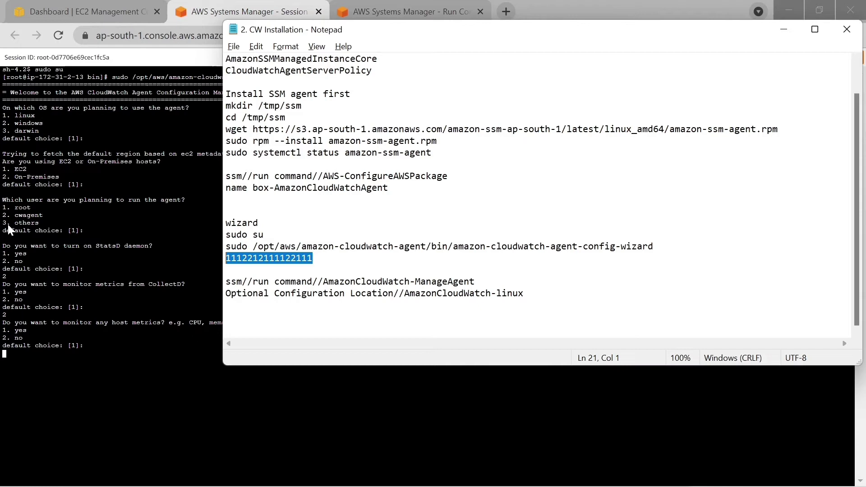
pyautogui.hotkey('alt', 'Tab')
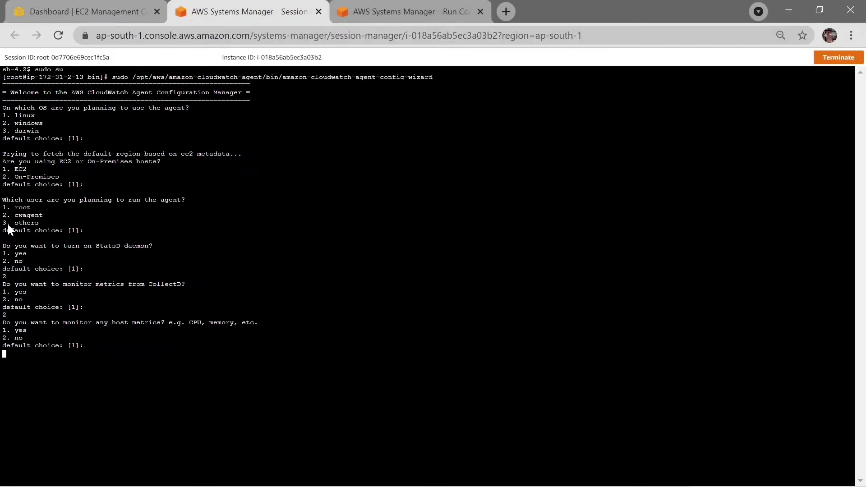
pyautogui.press('Return')
pyautogui.write('2')
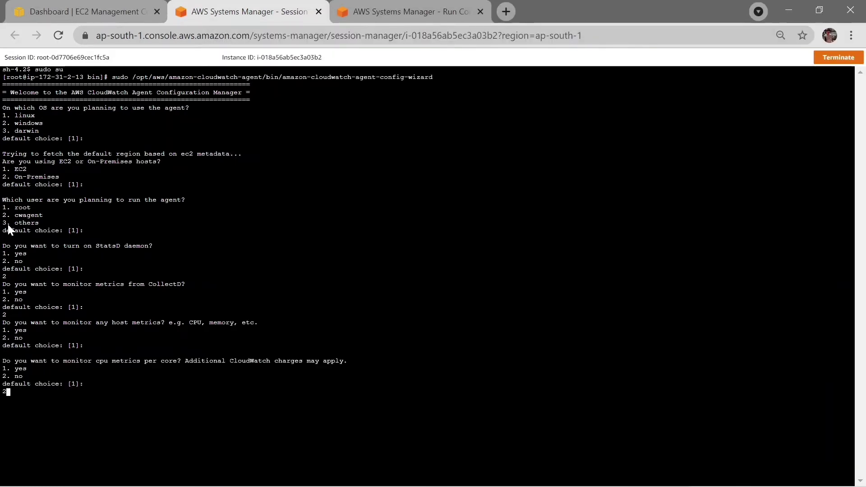
pyautogui.press('Return')
pyautogui.write('1')
pyautogui.press('Return')
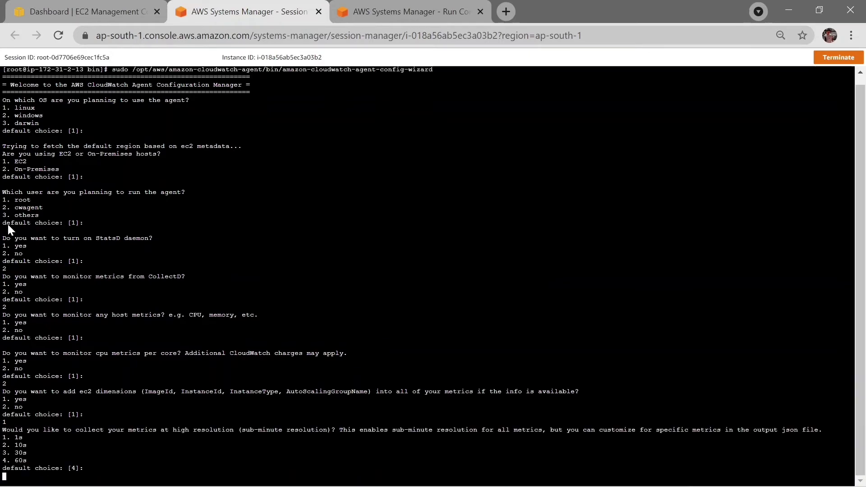
pyautogui.press('Return')
pyautogui.press('Return')
pyautogui.press('Return')
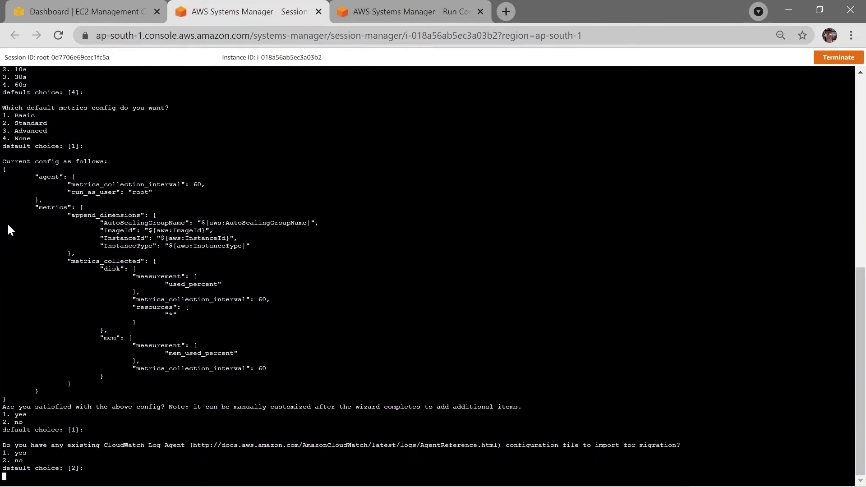
# Step: Skip log config import and log files, and store the config in the parameter store
pyautogui.hotkey('alt', 'Tab')
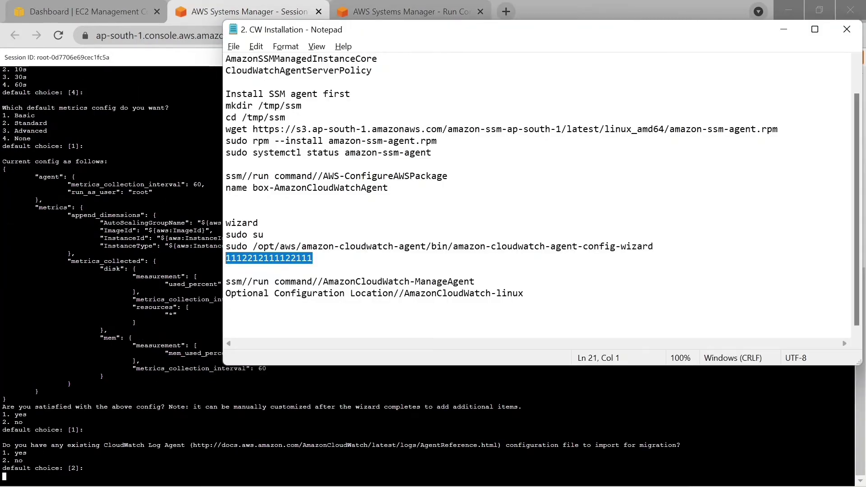
pyautogui.hotkey('alt', 'Tab')
pyautogui.write('2')
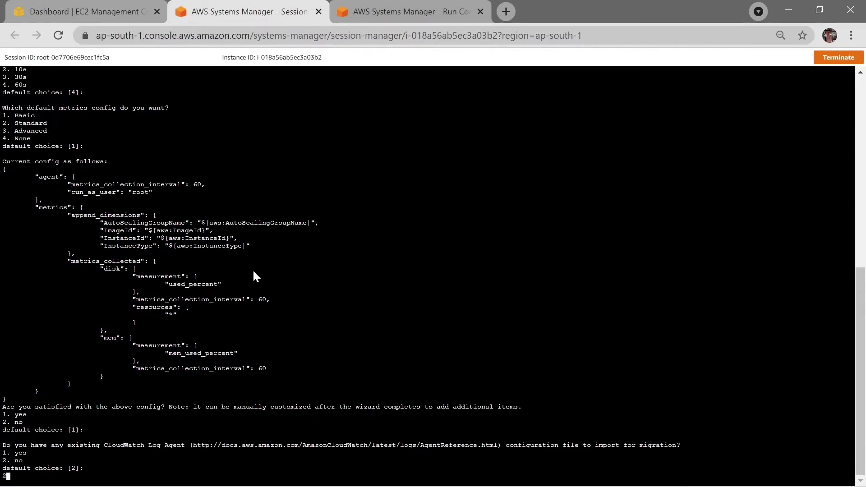
pyautogui.press('Return')
pyautogui.write('2')
pyautogui.press('Return')
pyautogui.press('Return')
pyautogui.press('Return')
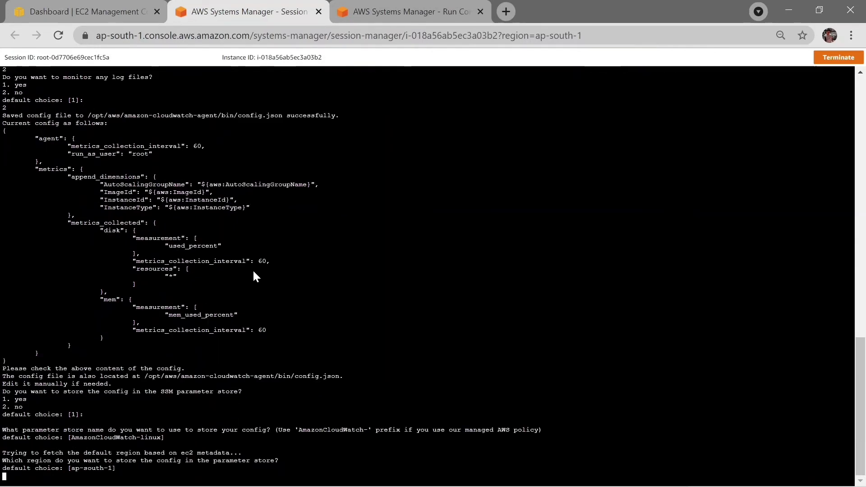
pyautogui.press('Return')
pyautogui.press('Return')
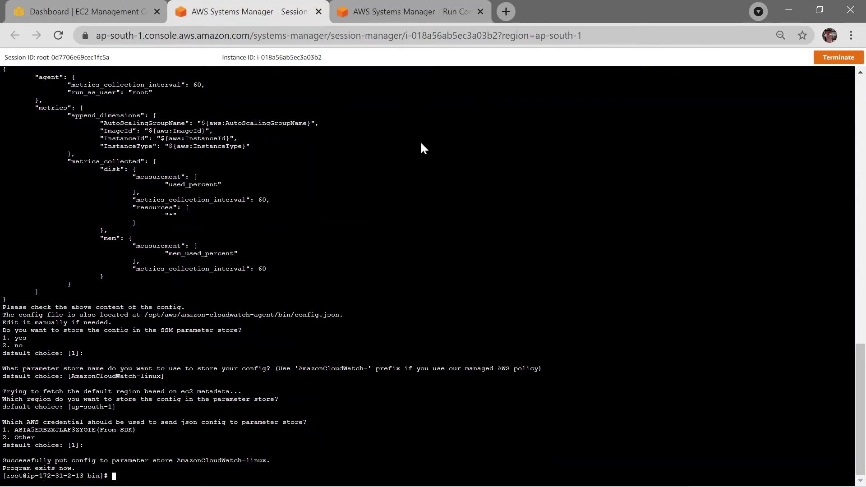
pyautogui.hotkey('alt', 'Tab')
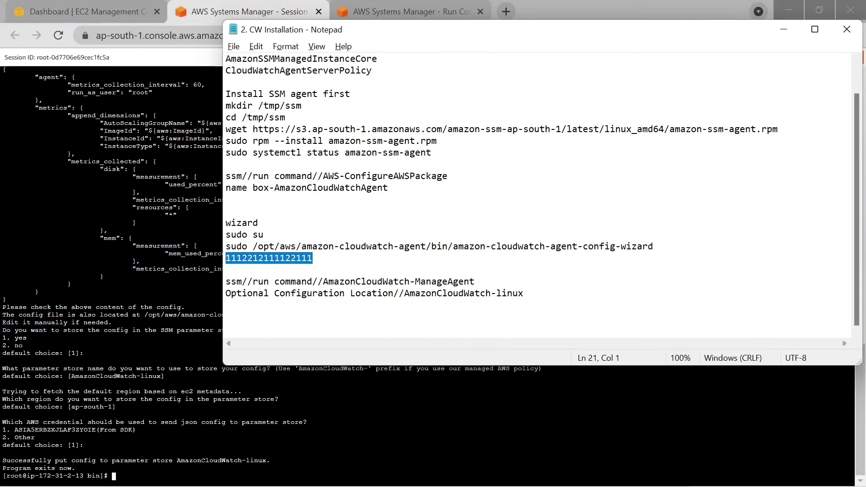
pyautogui.press('Down')
pyautogui.press('Down')
pyautogui.hotkey('shift', 'Right')
pyautogui.hotkey('shift', 'Right')
pyautogui.hotkey('shift', 'Right')
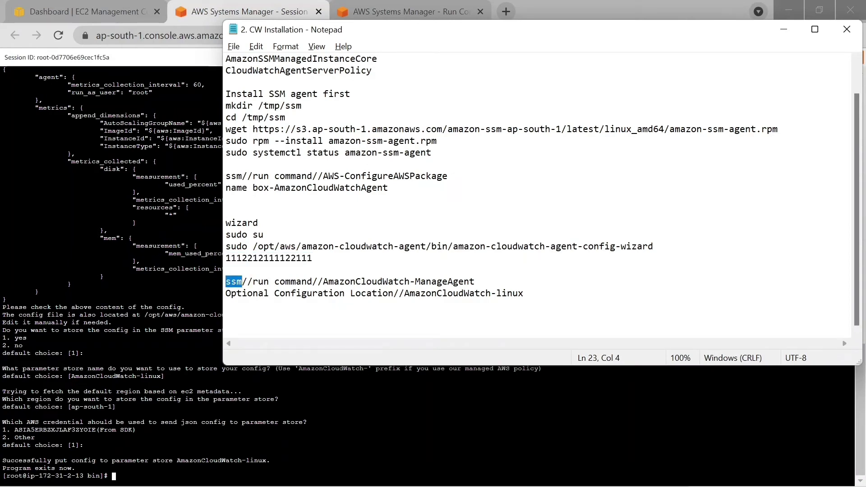
# Step: Close Notepad and go to the Systems Manager home page in the Run Command tab
pyautogui.click(178, 261)
pyautogui.click(409, 11)
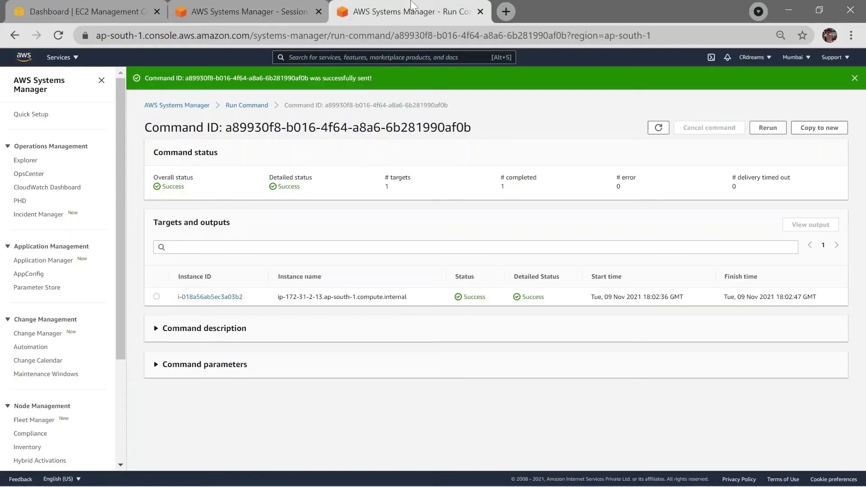
pyautogui.click(178, 105)
# Step: Copy the AmazonCloudWatch-ManageAgent document name from the notes and open Run Command
pyautogui.hotkey('alt', 'Tab')
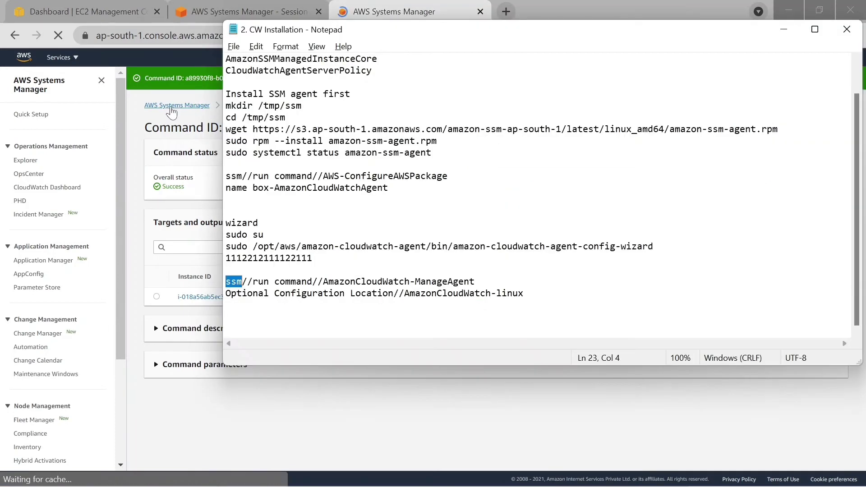
pyautogui.press('End')
pyautogui.hotkey('ctrl', 'shift', 'Left')
pyautogui.hotkey('ctrl', 'shift', 'Left')
pyautogui.hotkey('ctrl', 'shift', 'Left')
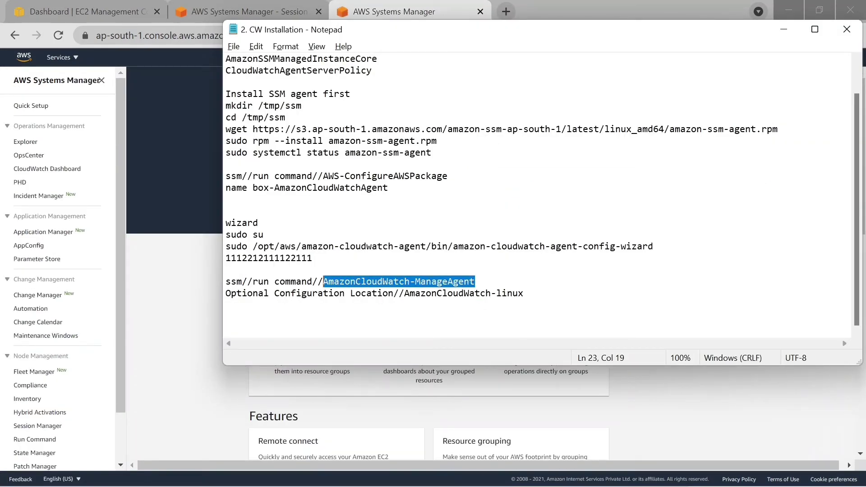
pyautogui.hotkey('ctrl', 'c')
pyautogui.hotkey('alt', 'Tab')
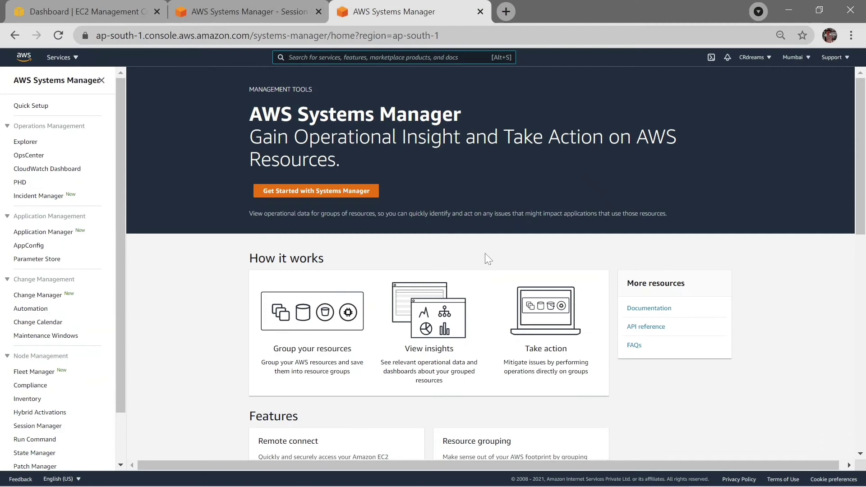
pyautogui.scroll(-2, 54, 338)
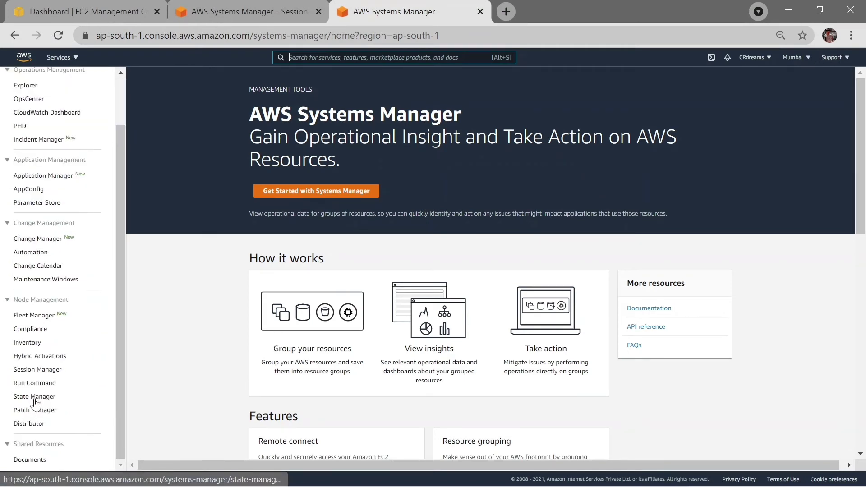
pyautogui.click(35, 383)
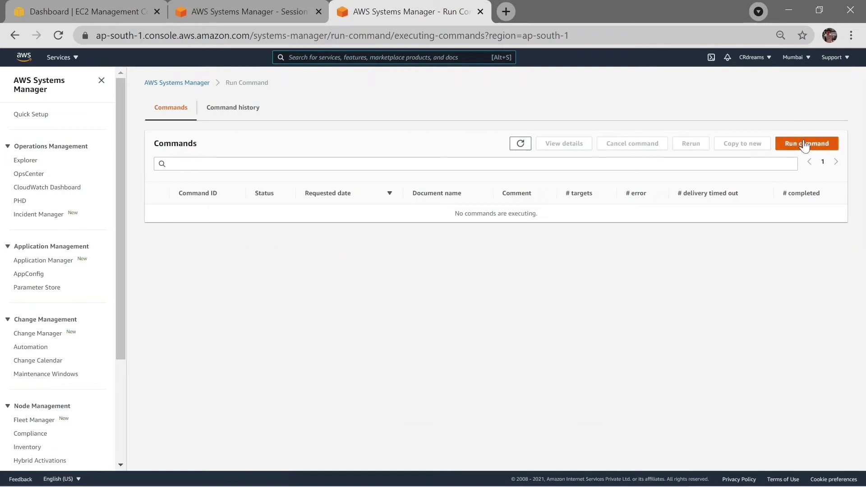
# Step: Start a new command with AmazonCloudWatch-ManageAgent, using the latest version at runtime
pyautogui.click(805, 143)
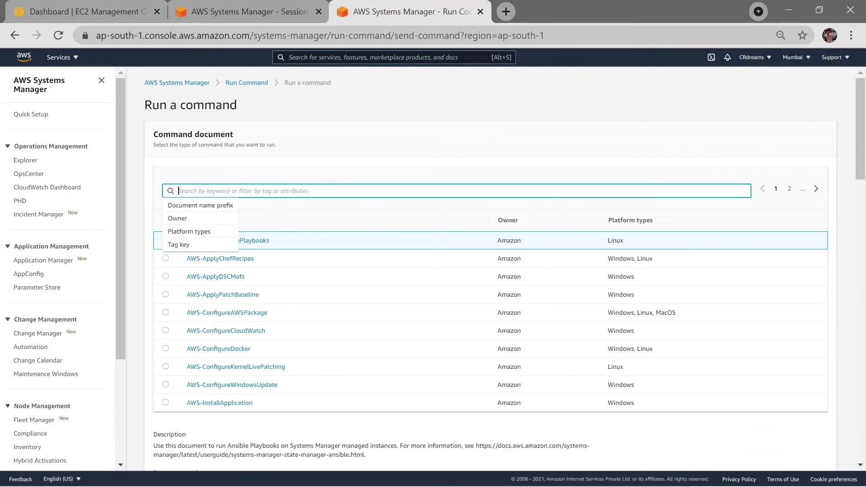
pyautogui.hotkey('ctrl', 'v')
pyautogui.press('Return')
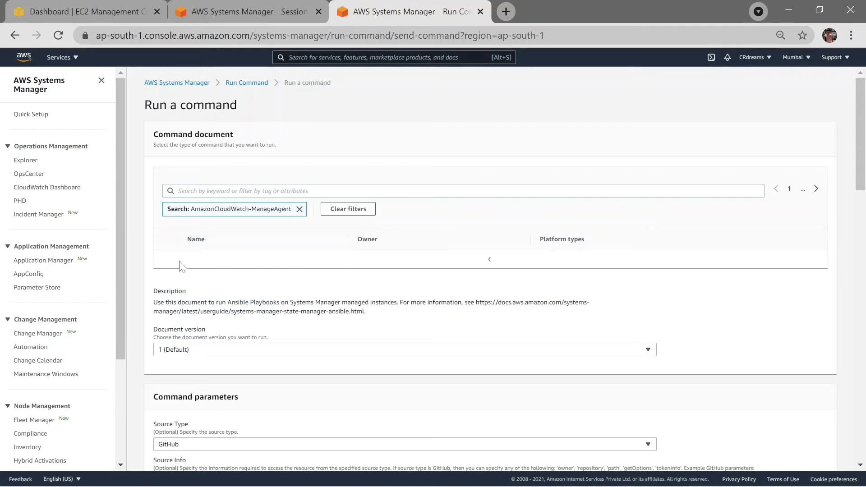
pyautogui.click(165, 259)
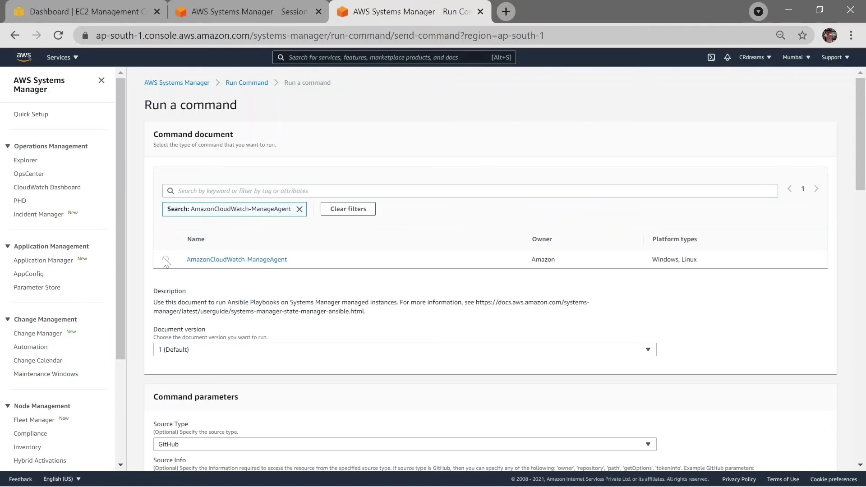
pyautogui.click(190, 341)
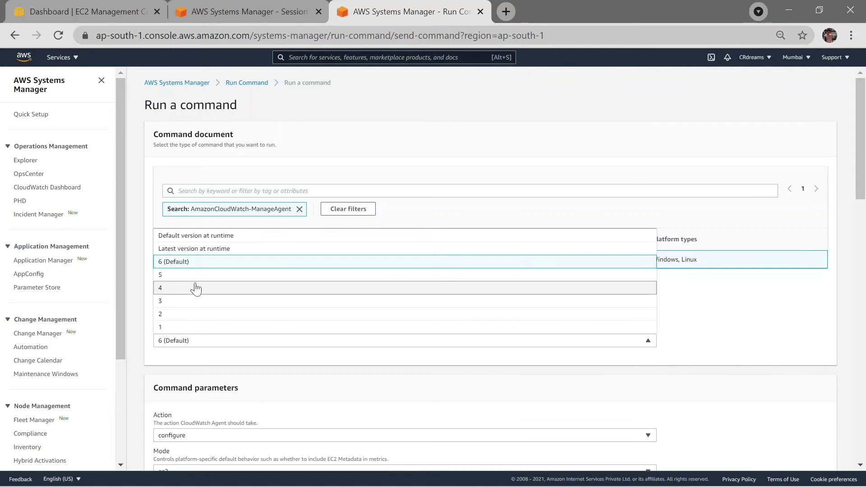
pyautogui.click(195, 250)
pyautogui.scroll(-3, 256, 345)
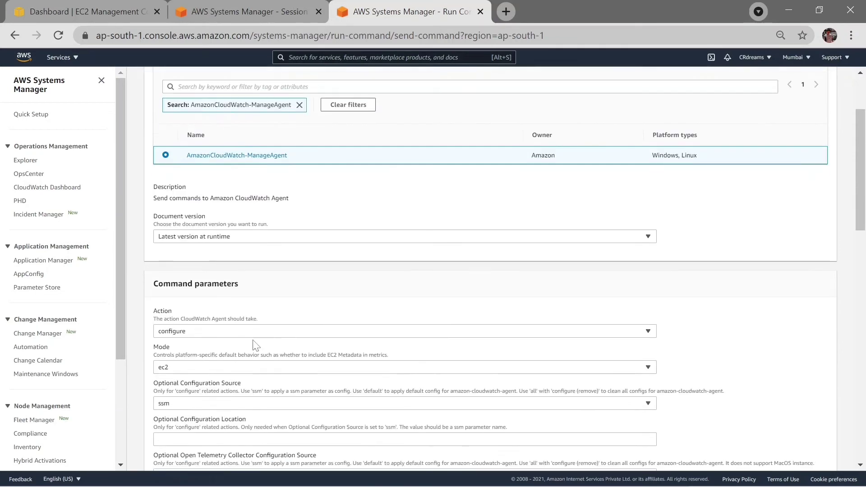
pyautogui.scroll(-2, 256, 345)
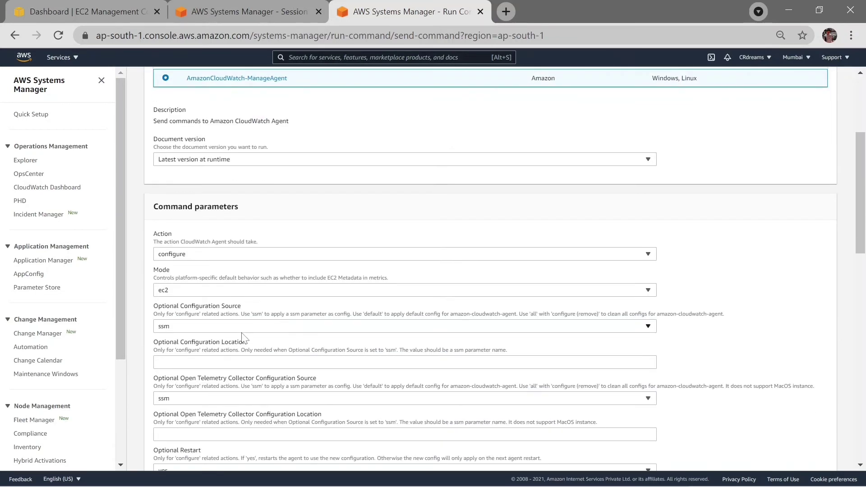
pyautogui.scroll(-2, 245, 338)
# Step: Set the configuration location to AmazonCloudWatch-linux and manually target the asdj instance
pyautogui.click(404, 317)
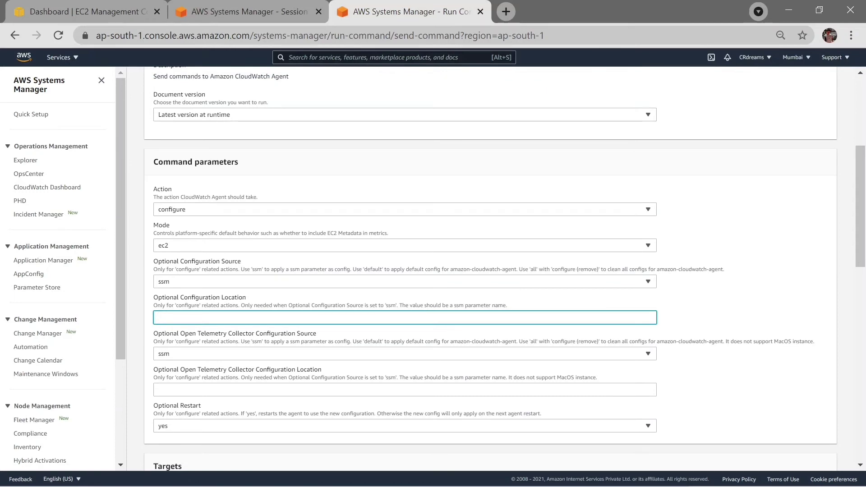
pyautogui.hotkey('alt', 'Tab')
pyautogui.moveTo(523, 293); pyautogui.dragTo(404, 293)
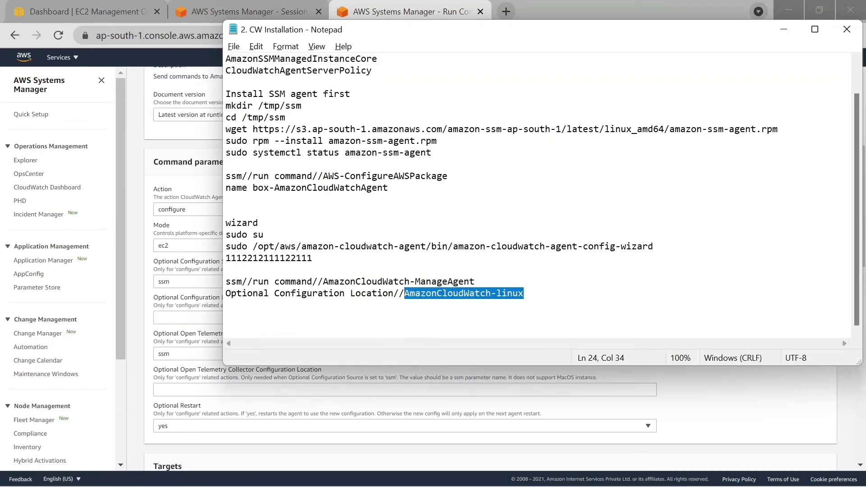
pyautogui.hotkey('ctrl', 'c')
pyautogui.hotkey('alt', 'Tab')
pyautogui.hotkey('ctrl', 'v')
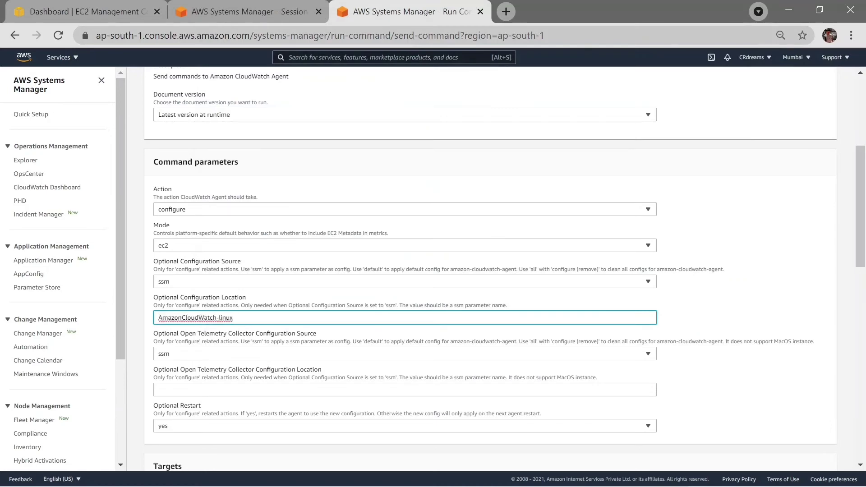
pyautogui.scroll(-4, 458, 273)
pyautogui.scroll(-1, 458, 274)
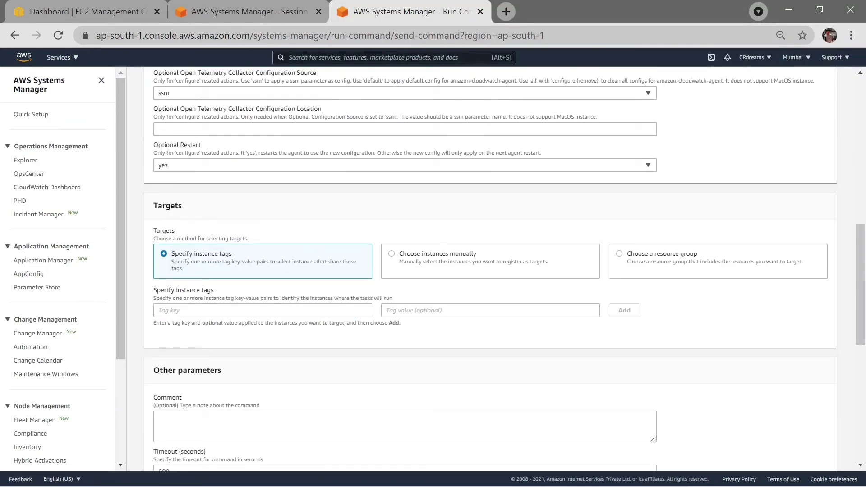
pyautogui.click(392, 254)
pyautogui.click(165, 385)
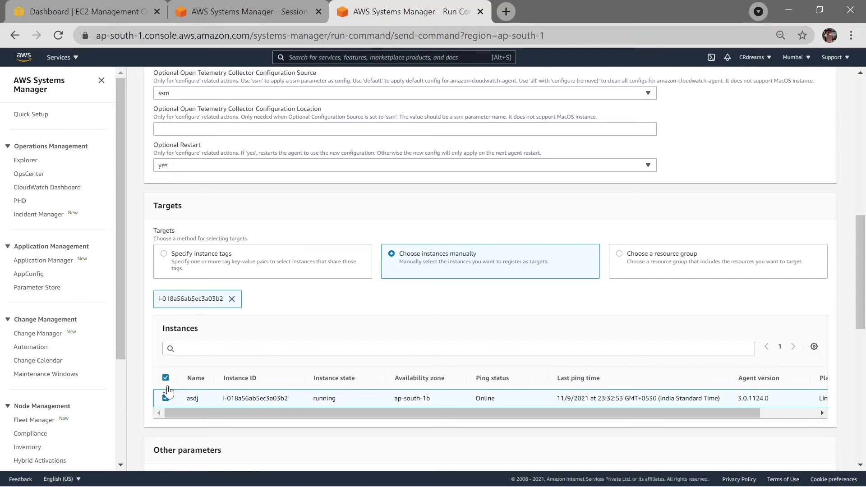
pyautogui.scroll(-3, 277, 357)
pyautogui.scroll(-4, 277, 357)
pyautogui.scroll(-4, 277, 358)
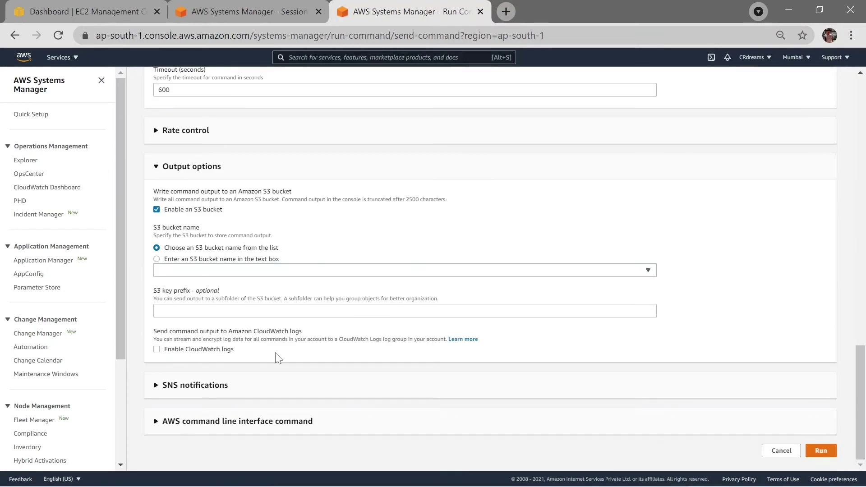
# Step: Run the AmazonCloudWatch-ManageAgent configure command on asdj and refresh until it shows Success
pyautogui.click(820, 451)
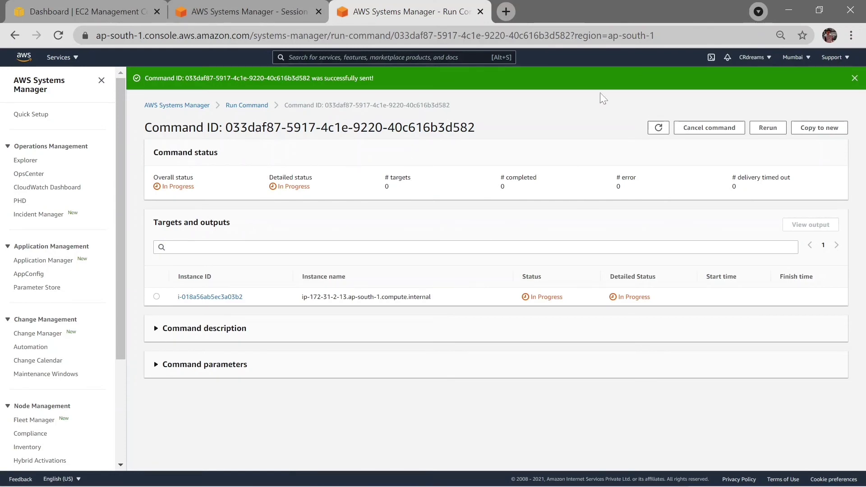
pyautogui.click(658, 127)
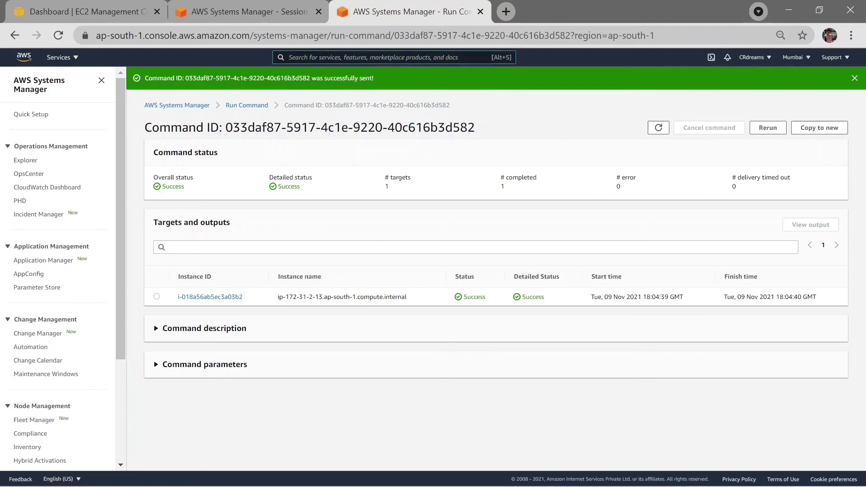
pyautogui.click(387, 57)
pyautogui.write('cwE')
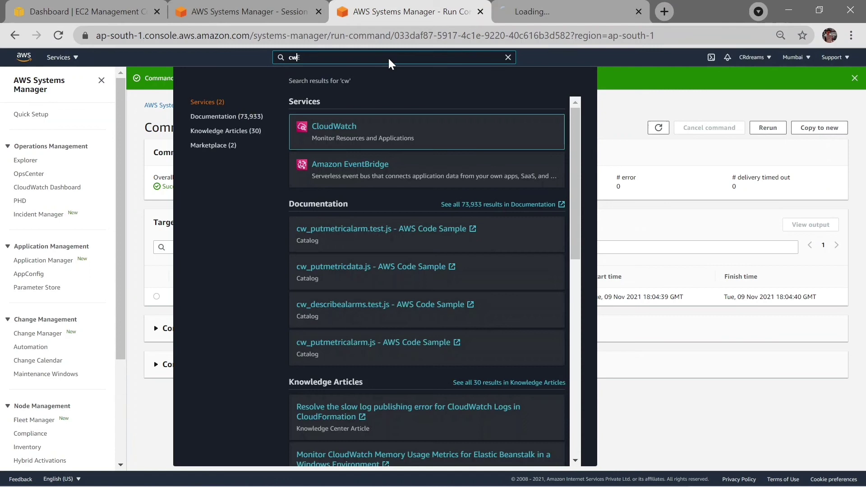
# Step: Open CloudWatch's All metrics list, then copy the asdj instance ID from EC2 Instances
pyautogui.click(561, 12)
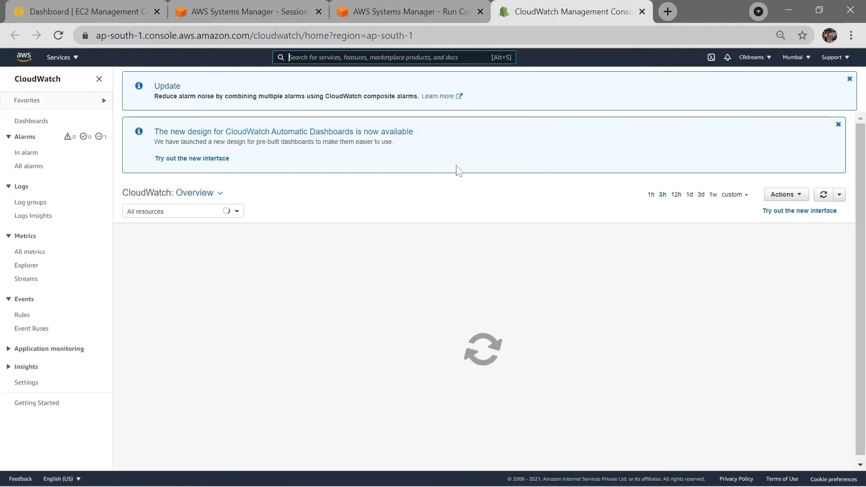
pyautogui.click(30, 252)
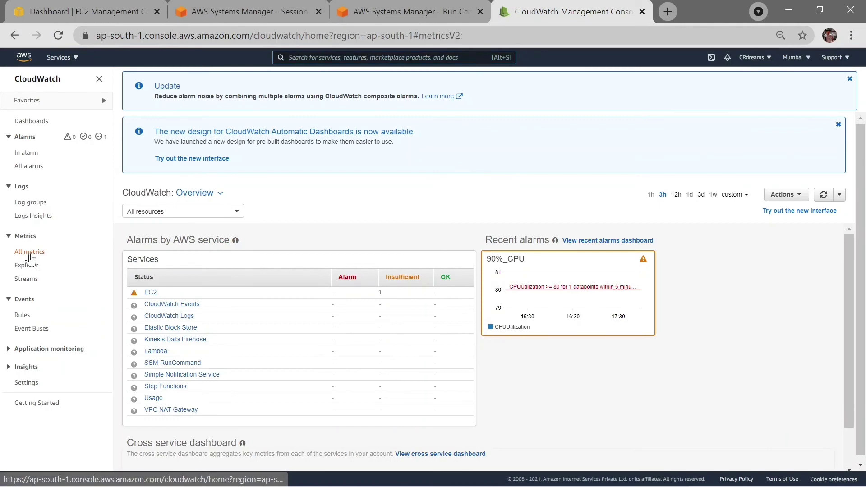
pyautogui.click(75, 12)
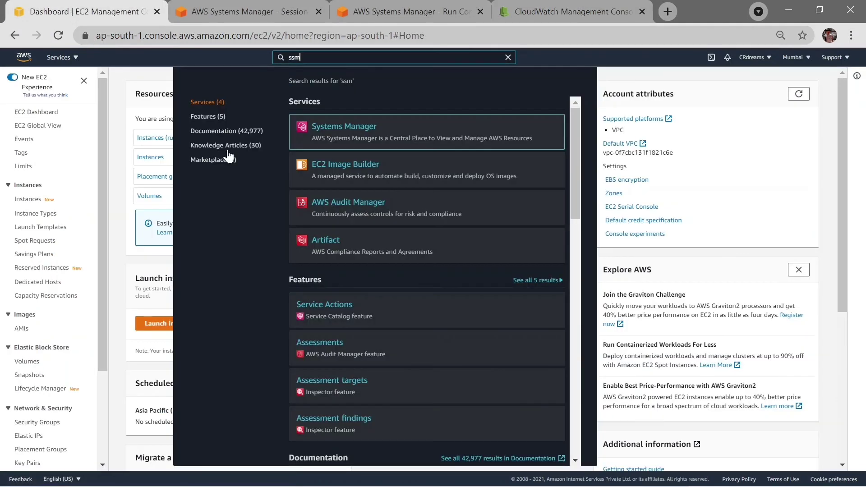
pyautogui.click(130, 270)
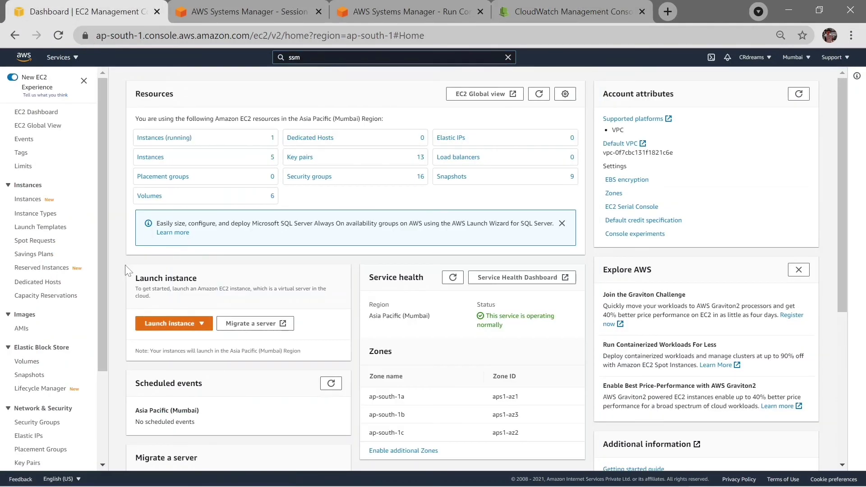
pyautogui.click(27, 199)
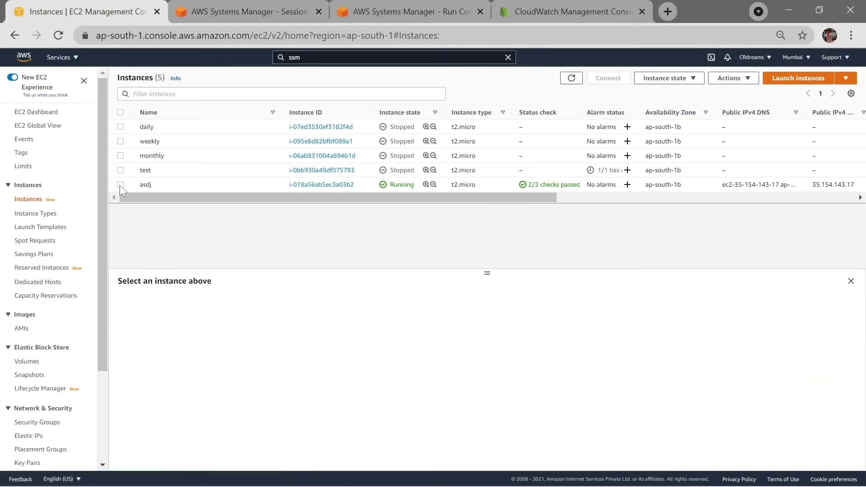
pyautogui.click(120, 185)
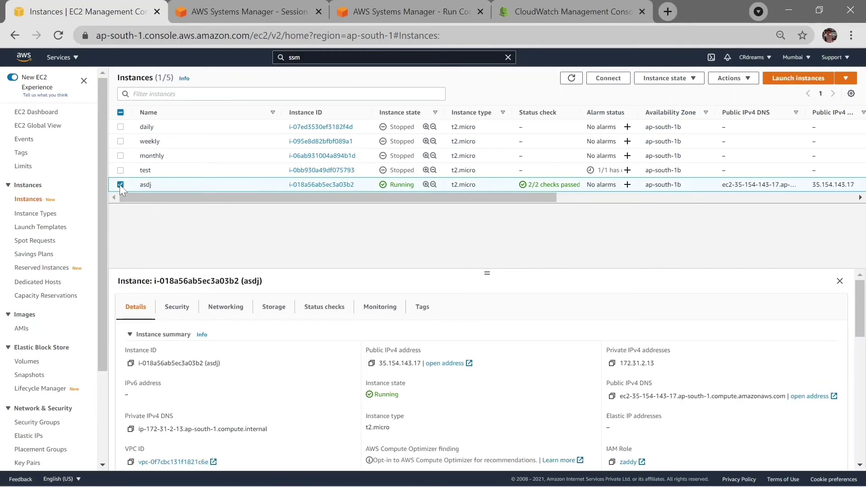
pyautogui.click(131, 363)
pyautogui.click(565, 12)
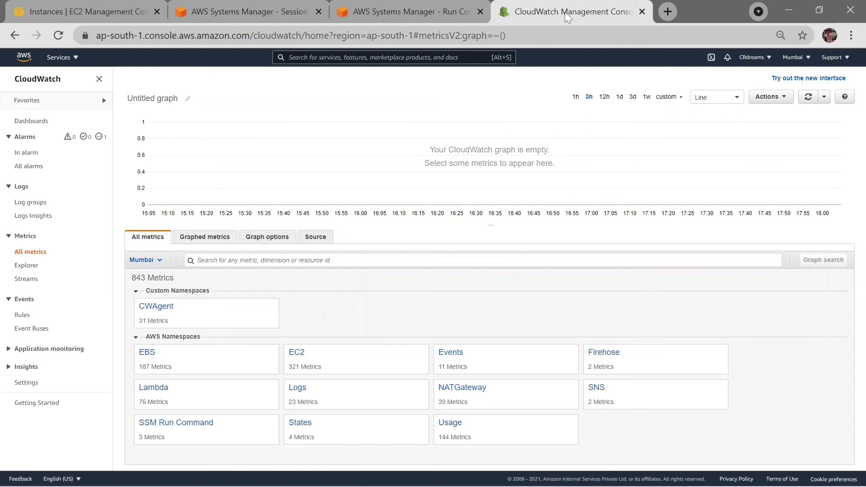
pyautogui.hotkey('ctrl', 'v')
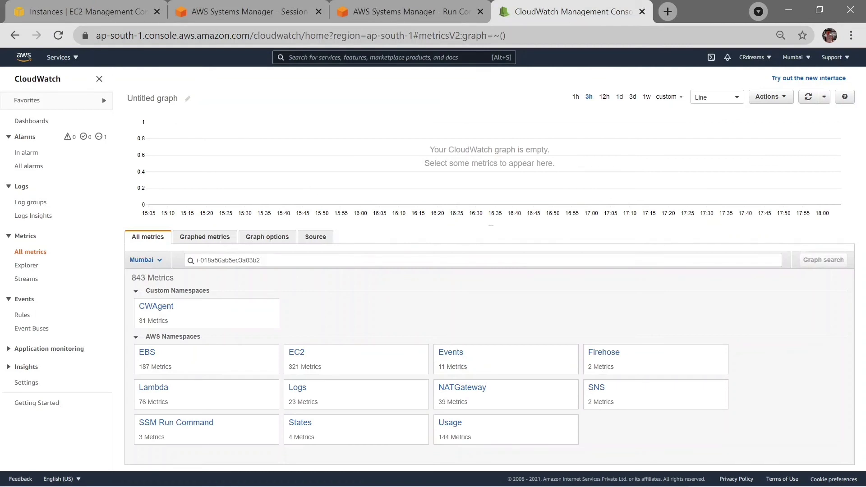
pyautogui.press('Return')
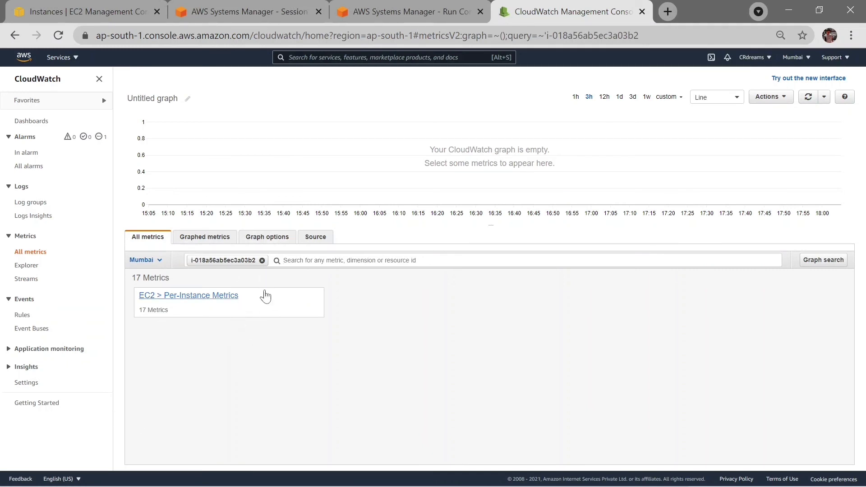
pyautogui.click(261, 260)
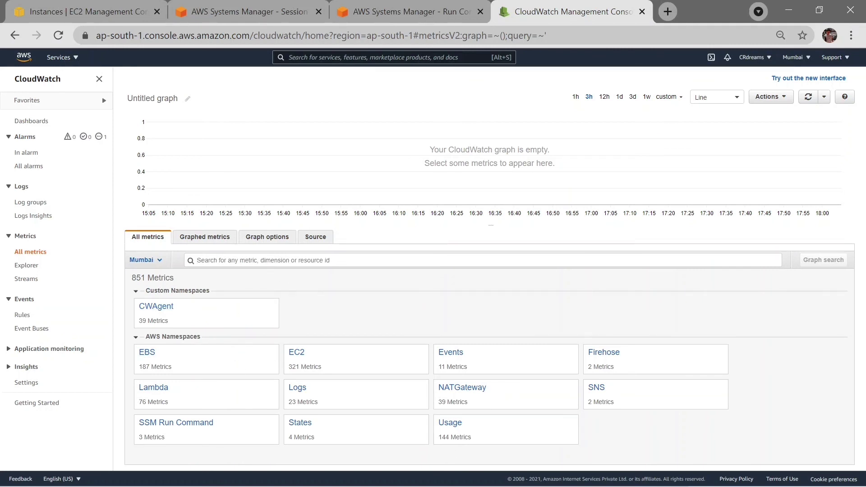
# Step: Filter metrics by i-018a56ab5ec3a03b2 and inspect its CWAgent disk_used_percent and mem_used_percent groups
pyautogui.hotkey('ctrl', 'v')
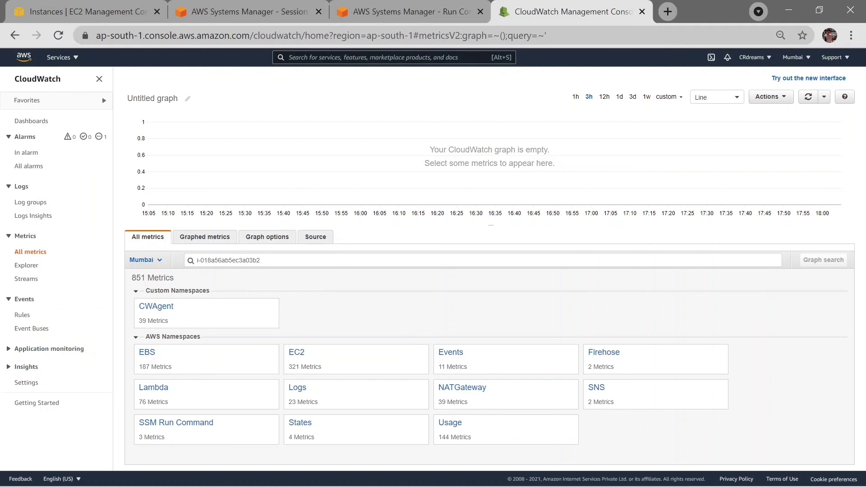
pyautogui.press('Return')
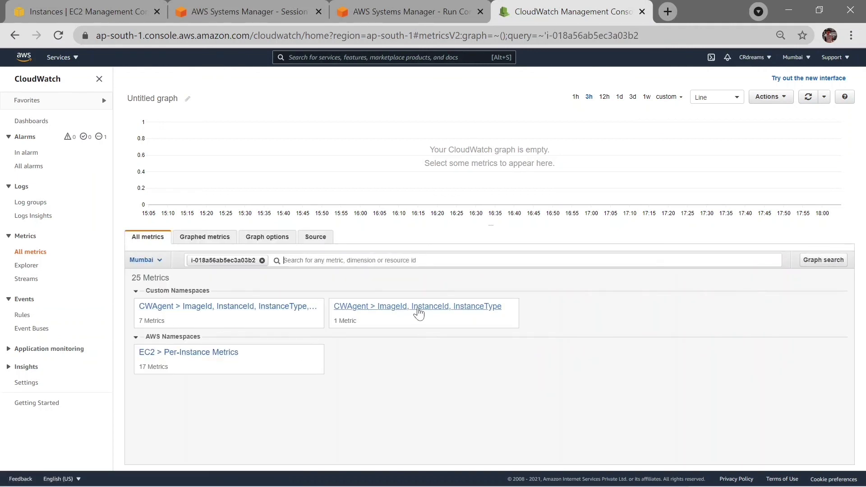
pyautogui.click(236, 307)
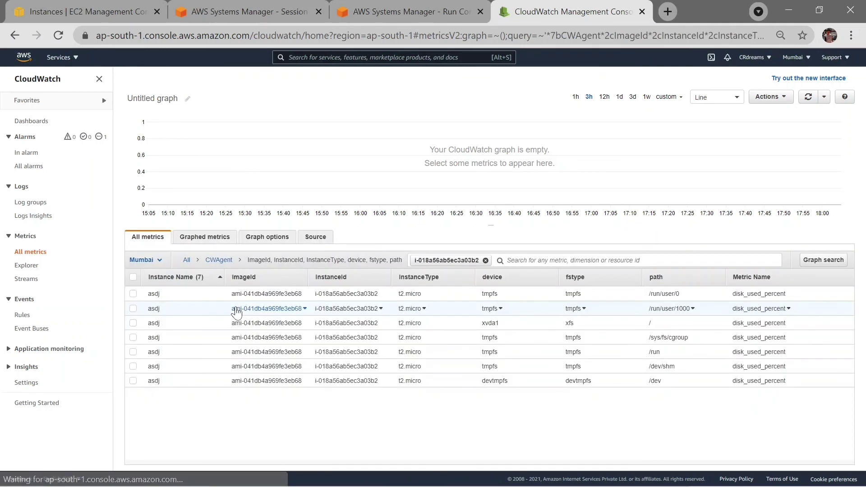
pyautogui.click(186, 260)
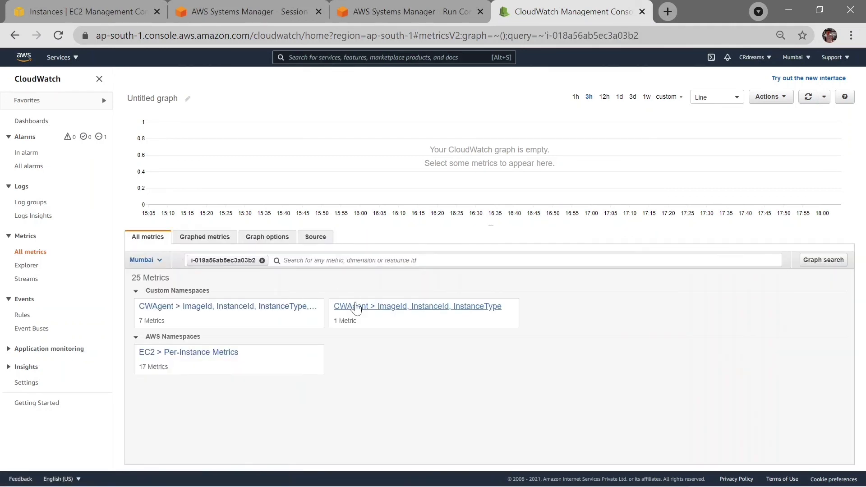
pyautogui.click(356, 308)
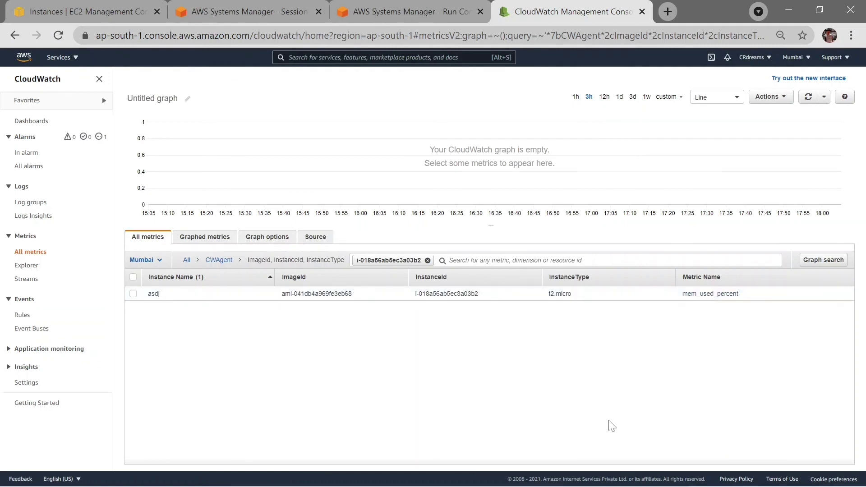
pyautogui.click(186, 260)
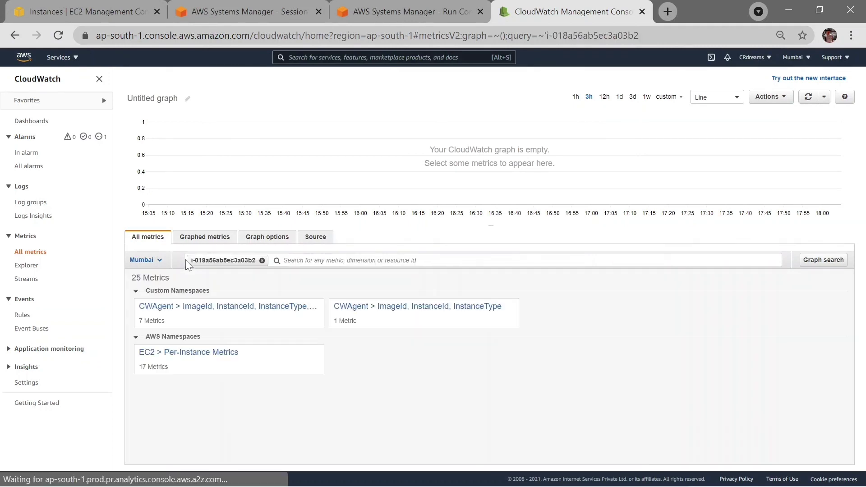